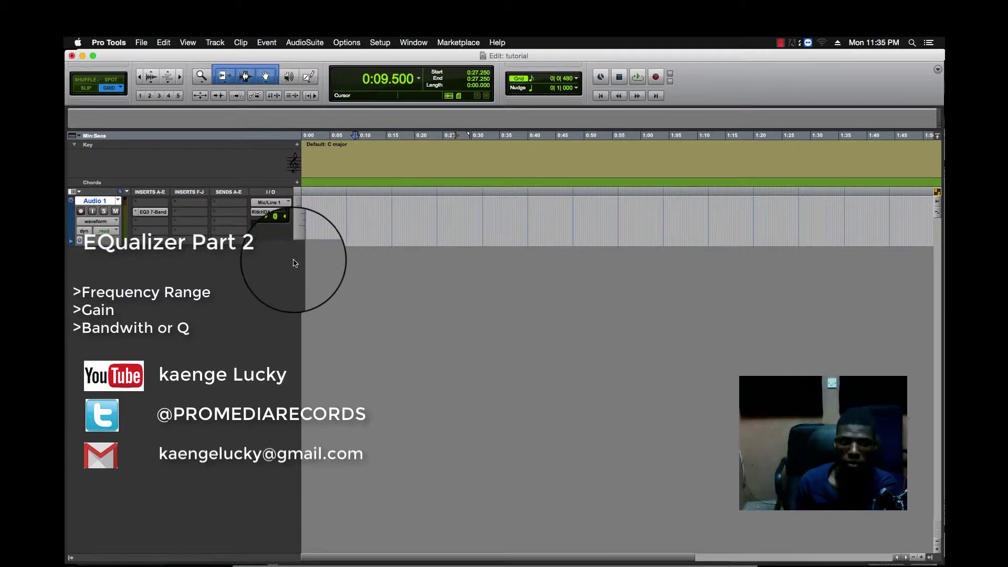
Open the EQ3 7-Band insert on the Audio 1 track and place its window just below the track.
left_click(156, 215)
left_click_drag(447, 251, 427, 215)
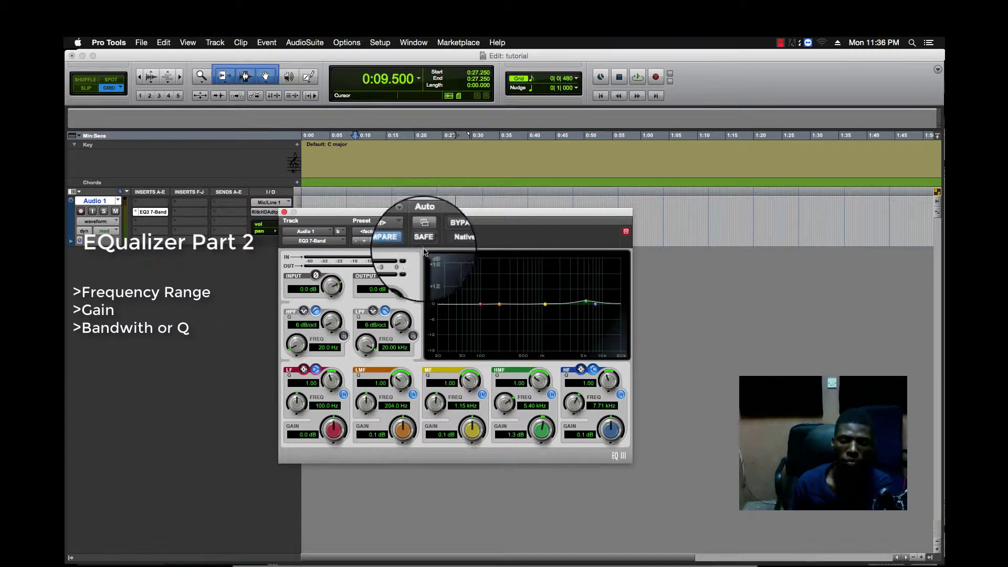
left_click_drag(435, 222, 454, 257)
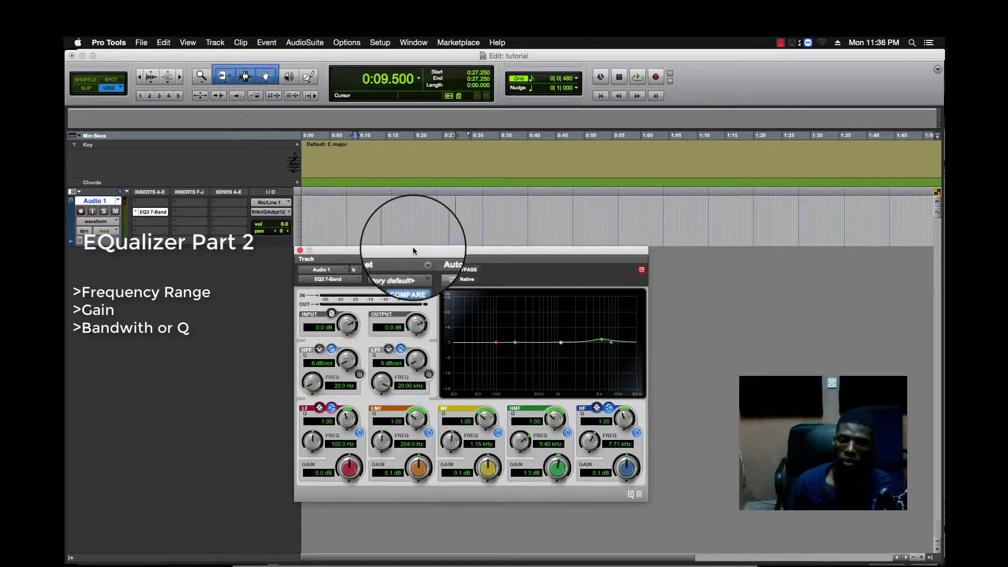
left_click_drag(413, 250, 434, 239)
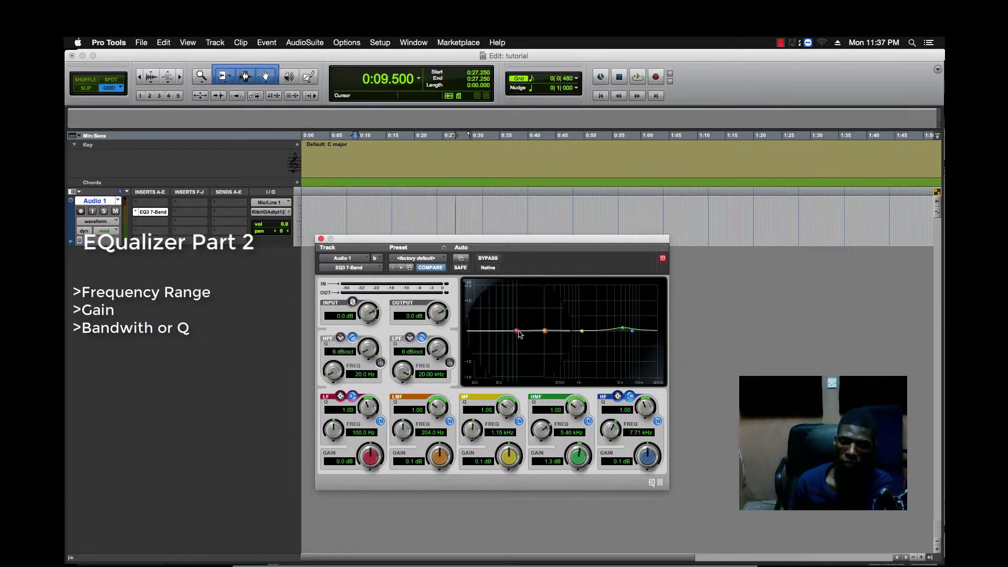
Set the equalizer's LMF band to 181.1 Hz and boost its gain to 9.2 dB.
mouse_move(536, 333)
left_mouse_down()
mouse_move(536, 347)
mouse_move(534, 332)
left_mouse_up()
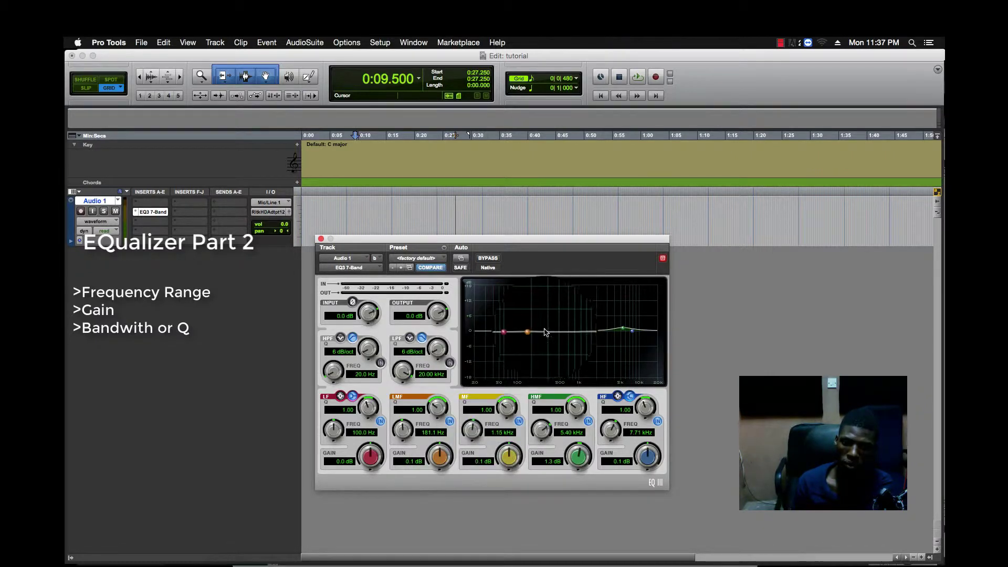
mouse_move(535, 335)
left_mouse_down()
mouse_move(533, 311)
mouse_move(533, 356)
mouse_move(533, 314)
mouse_move(533, 347)
left_mouse_up()
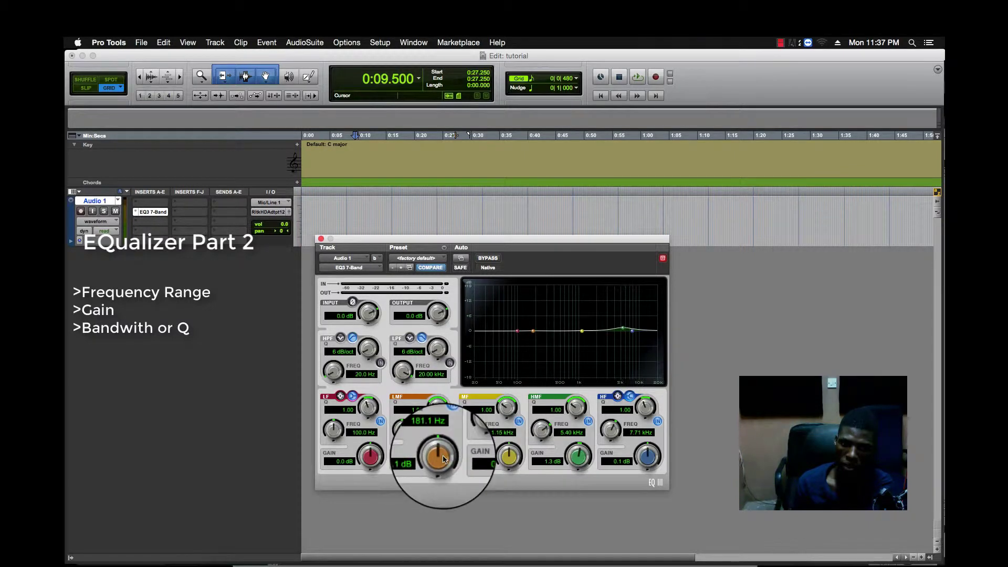
mouse_move(437, 480)
left_mouse_down()
mouse_move(439, 416)
mouse_move(432, 478)
mouse_move(436, 443)
mouse_move(432, 470)
left_mouse_up()
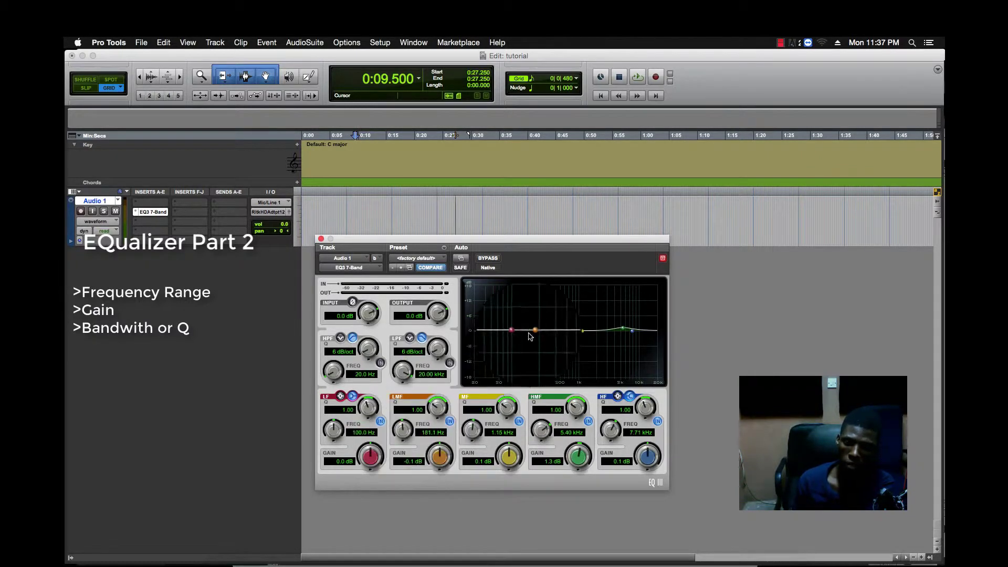
left_click_drag(529, 333, 533, 316)
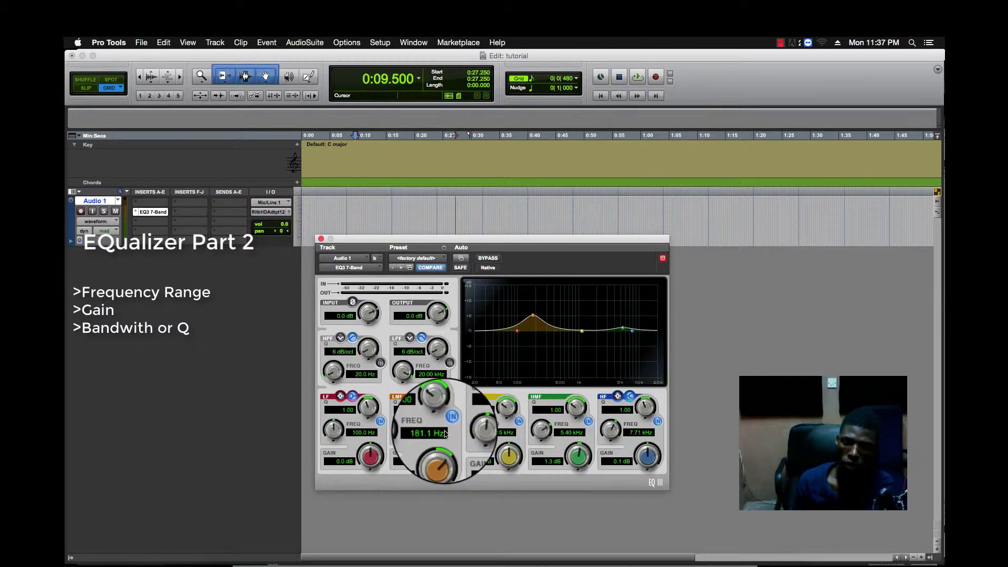
left_click_drag(442, 462, 411, 360)
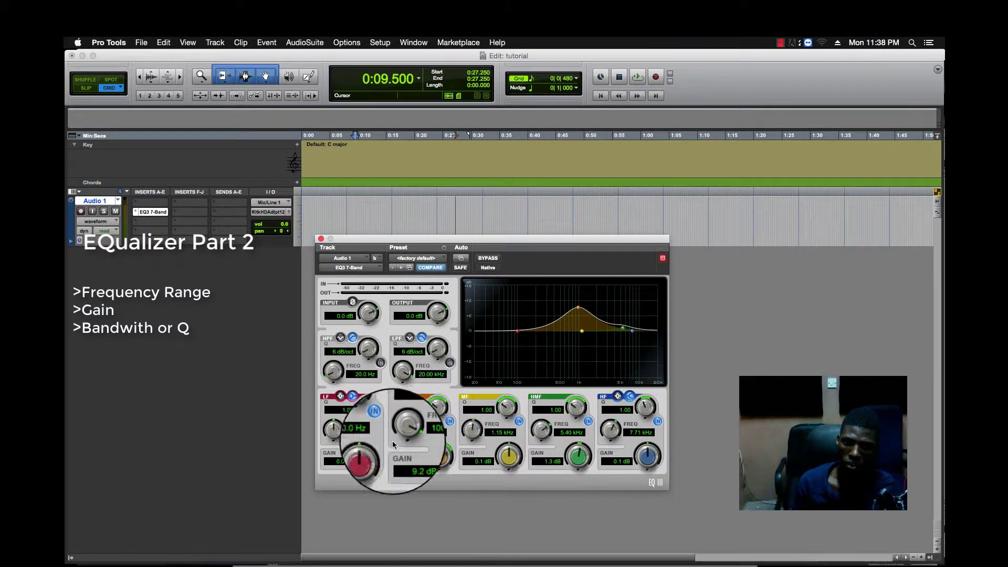
Sweep the LMF band's frequency between 40 Hz and 1000 Hz, leaving it at 192.1 Hz.
left_click_drag(404, 431, 396, 476)
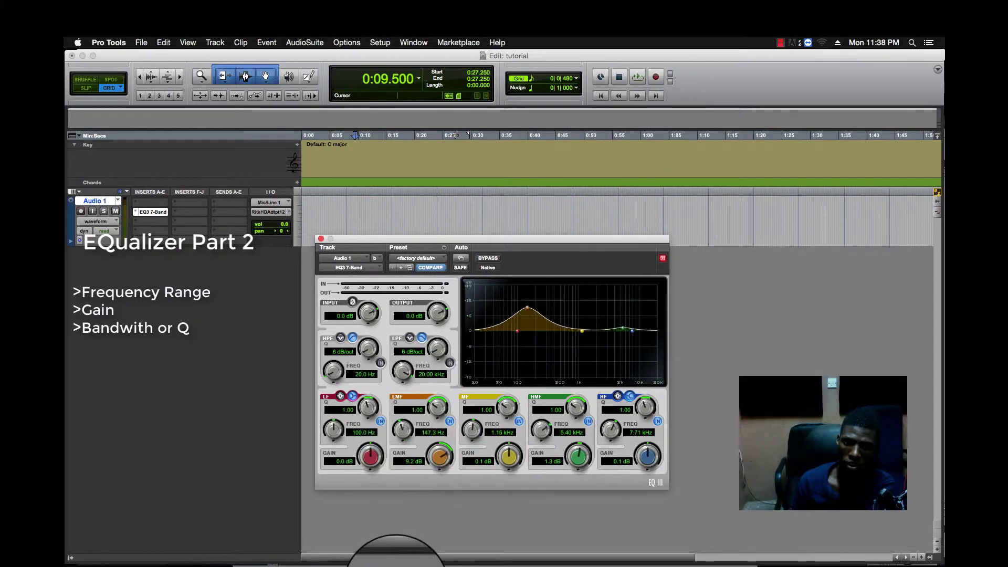
left_click_drag(396, 566, 319, 566)
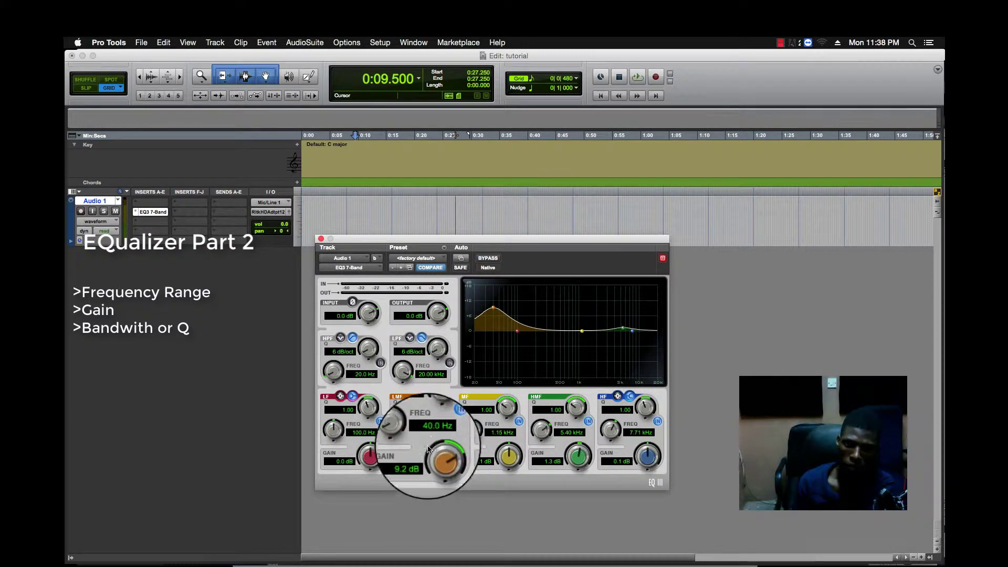
left_click(403, 430, "alt")
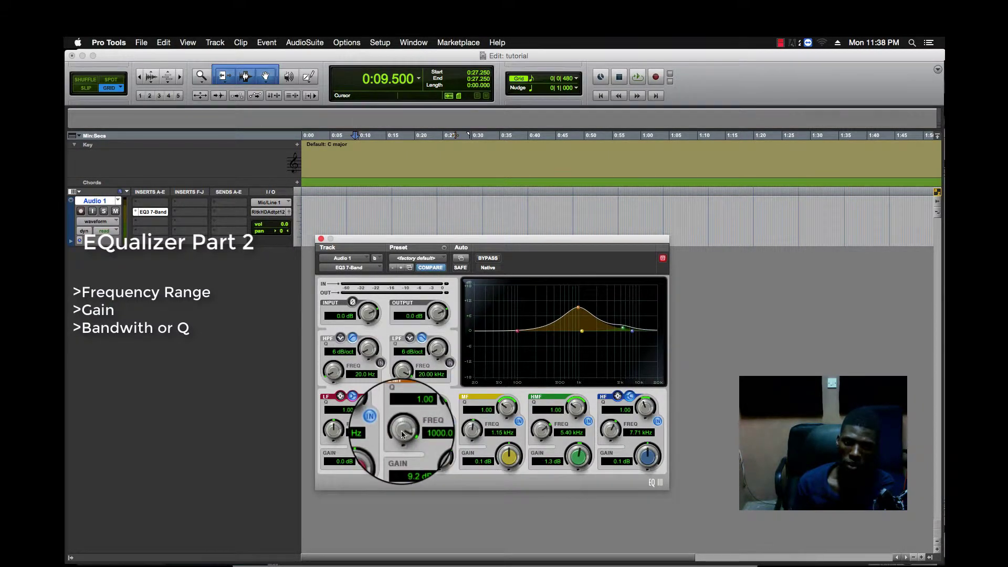
left_click_drag(403, 431, 396, 505)
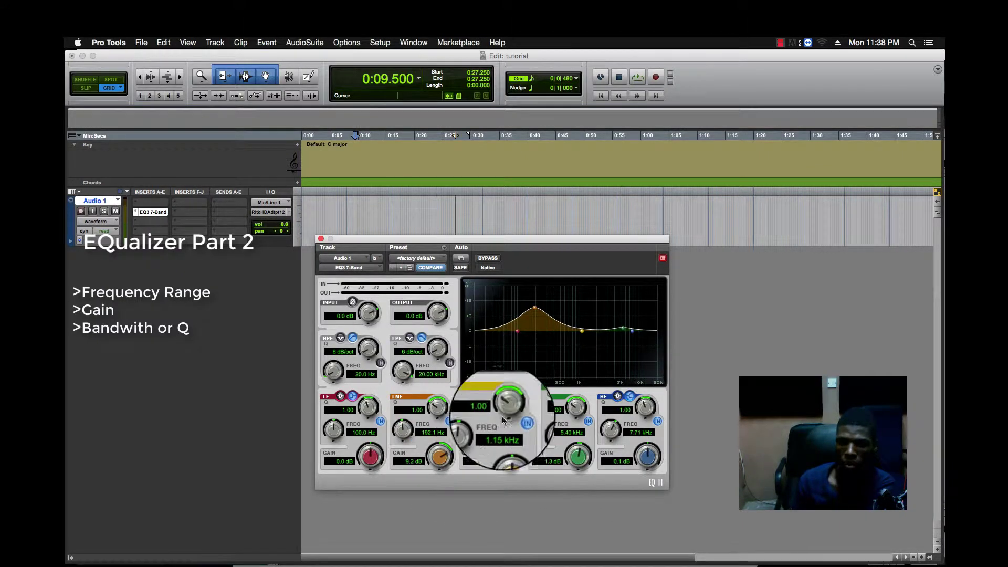
Sweep the MF band's frequency down to 125 Hz and bring it back up to 1.38 kHz.
left_click_drag(477, 435, 454, 519)
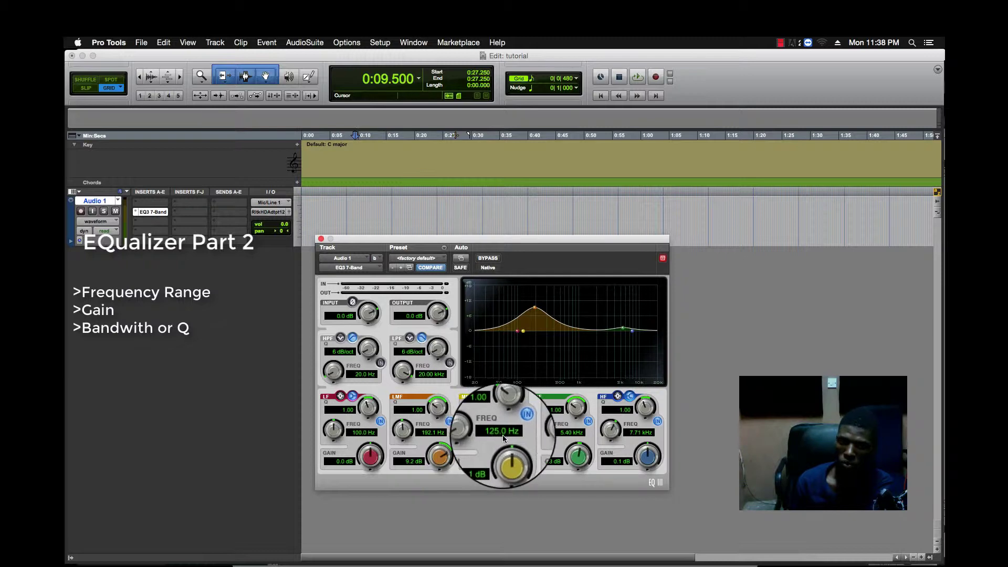
left_click_drag(471, 431, 415, 181)
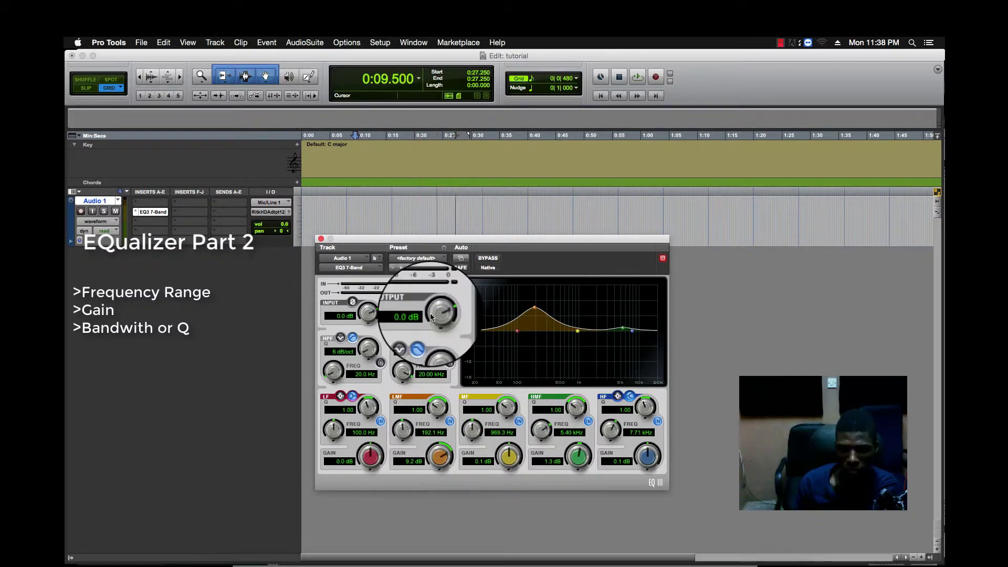
left_click_drag(469, 434, 479, 405)
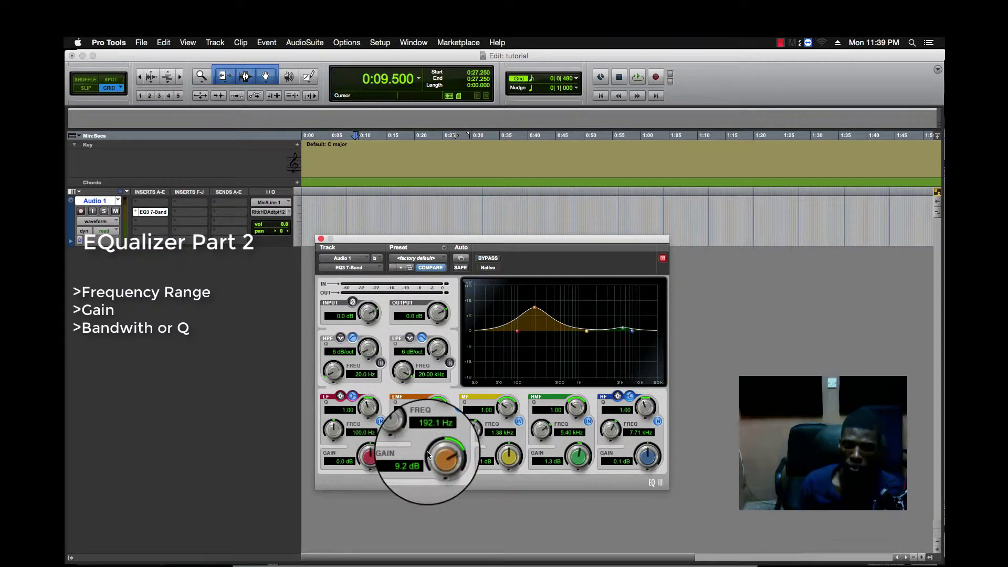
Flatten the LMF gain to 0.3 dB, try a Q of 0.20, and boost the gain to 10.0 dB.
left_click_drag(444, 456, 420, 515)
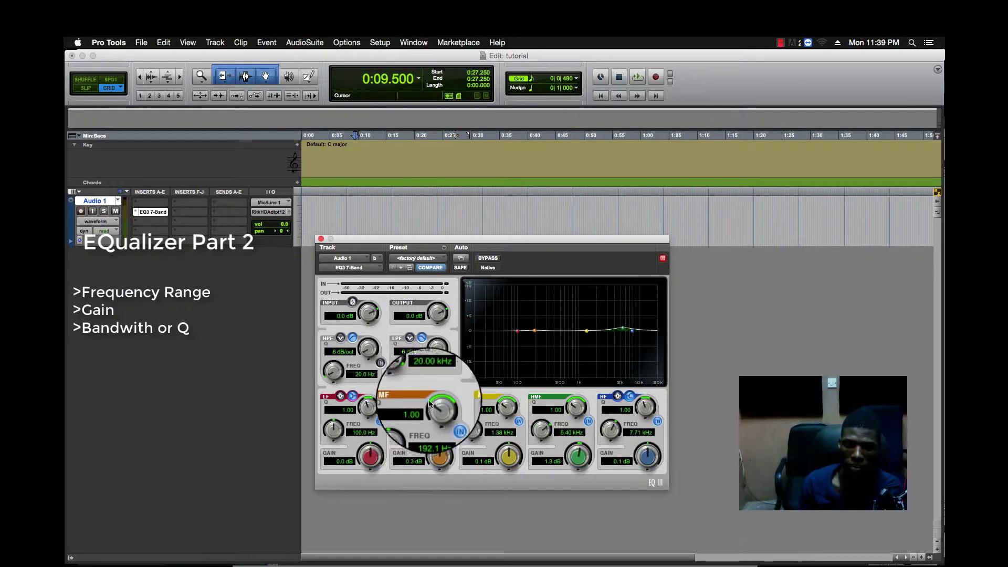
left_click_drag(440, 410, 414, 564)
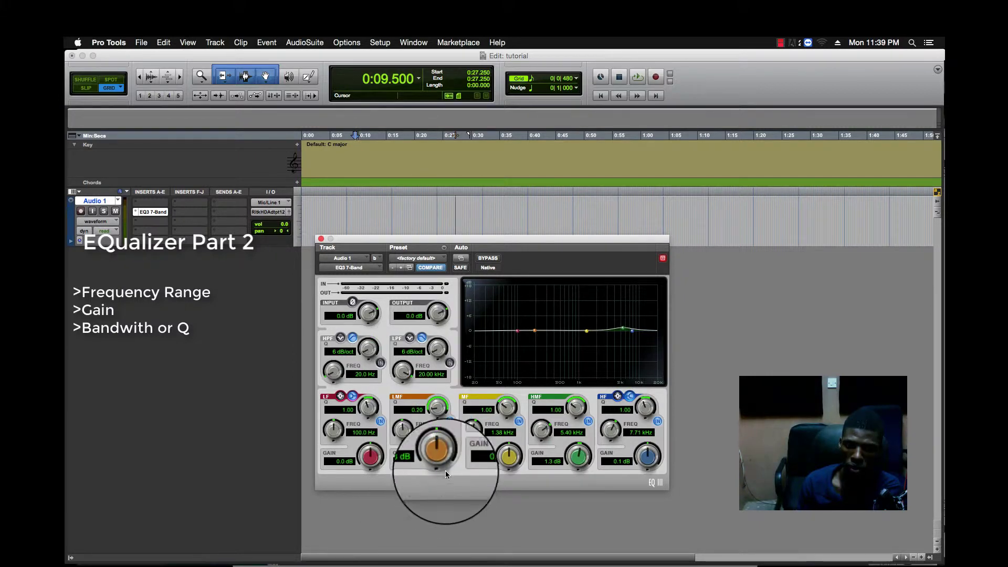
left_click_drag(446, 470, 432, 331)
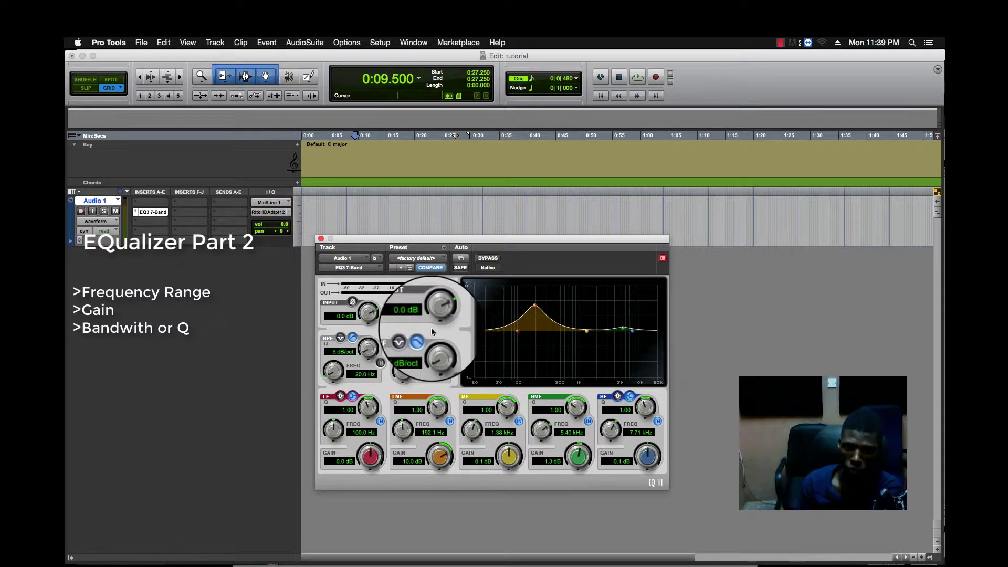
Vary the LMF band's Q between a wide 0.16 and a narrow 10.00, leaving it at 10.00.
left_click_drag(428, 405, 459, 271)
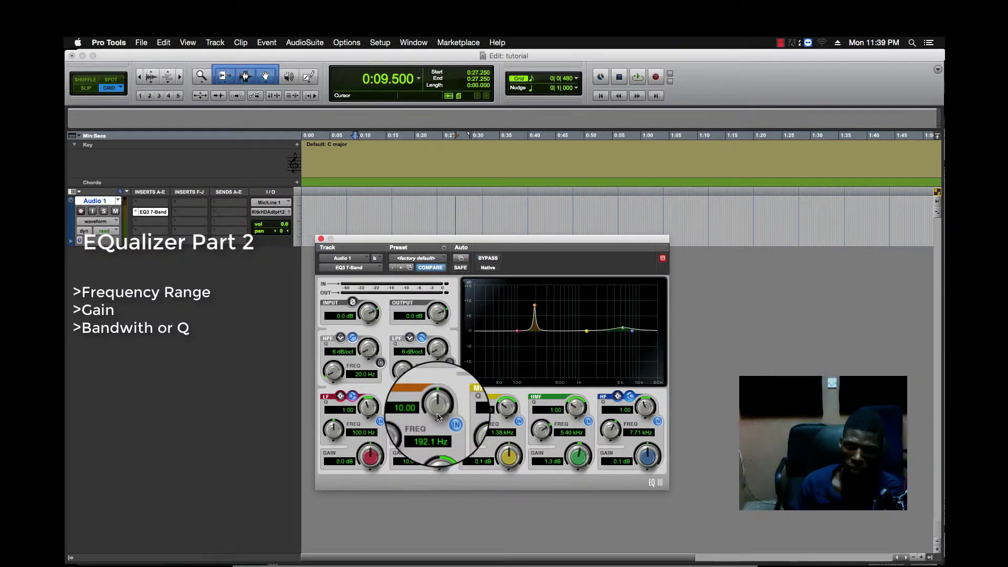
left_click_drag(439, 416, 427, 316)
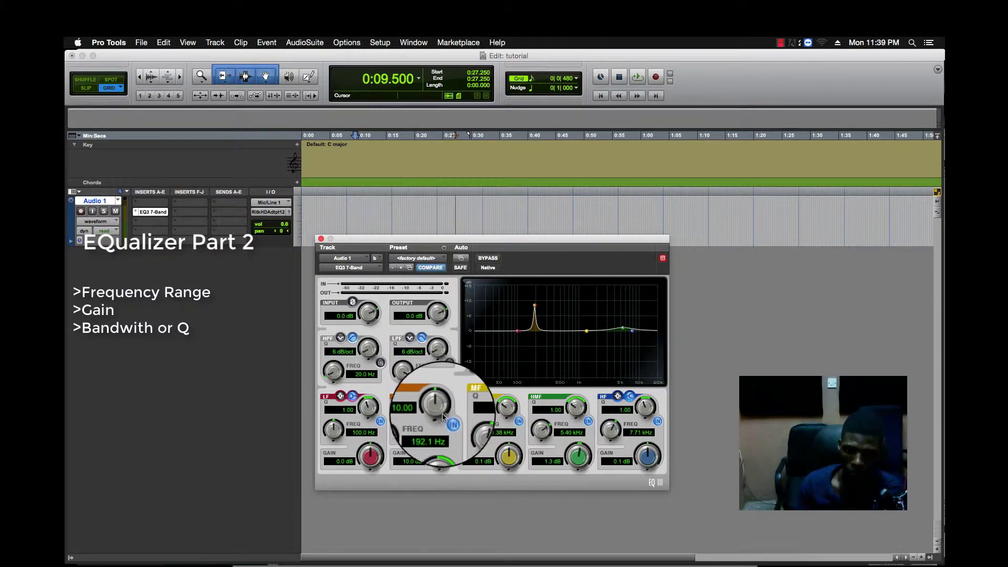
left_click_drag(443, 416, 415, 566)
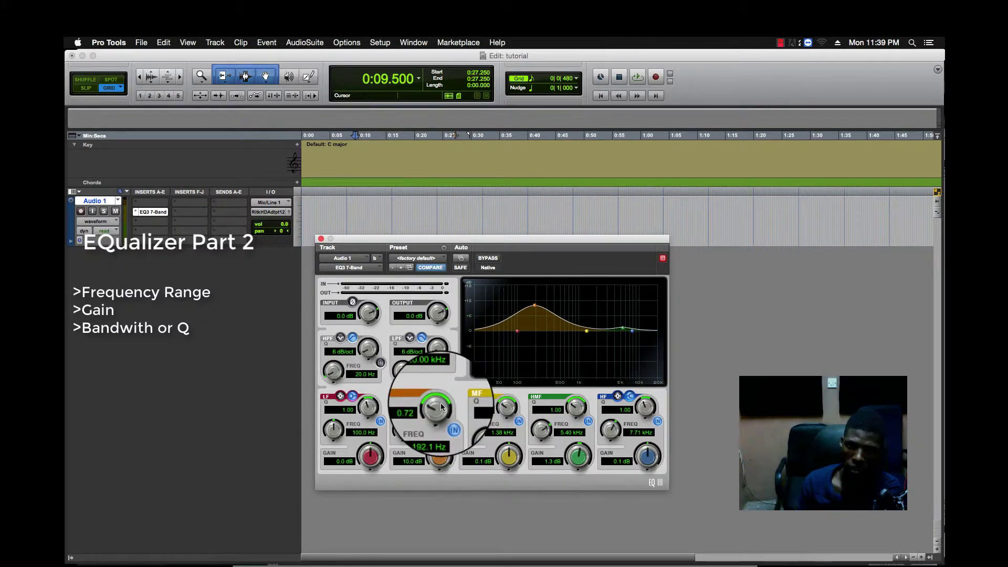
mouse_move(430, 462)
left_mouse_down()
mouse_move(430, 391)
mouse_move(423, 444)
left_mouse_up()
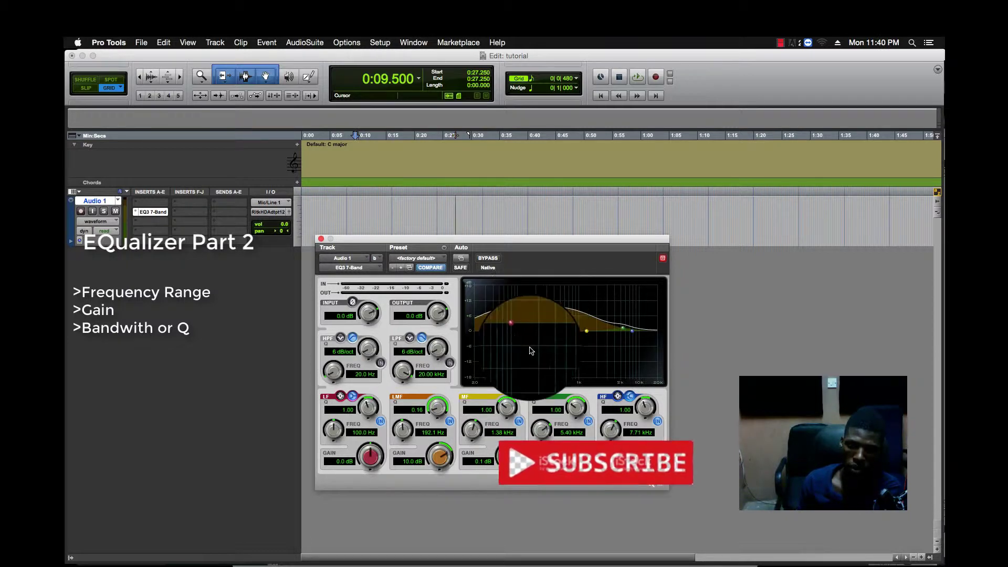
left_click_drag(433, 419, 450, 366)
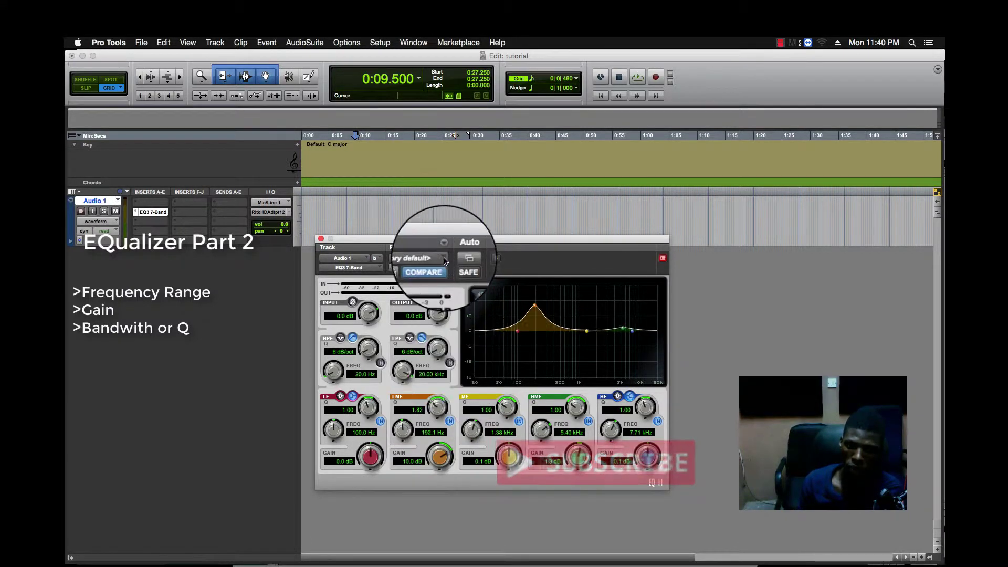
left_click_drag(435, 200, 434, 186)
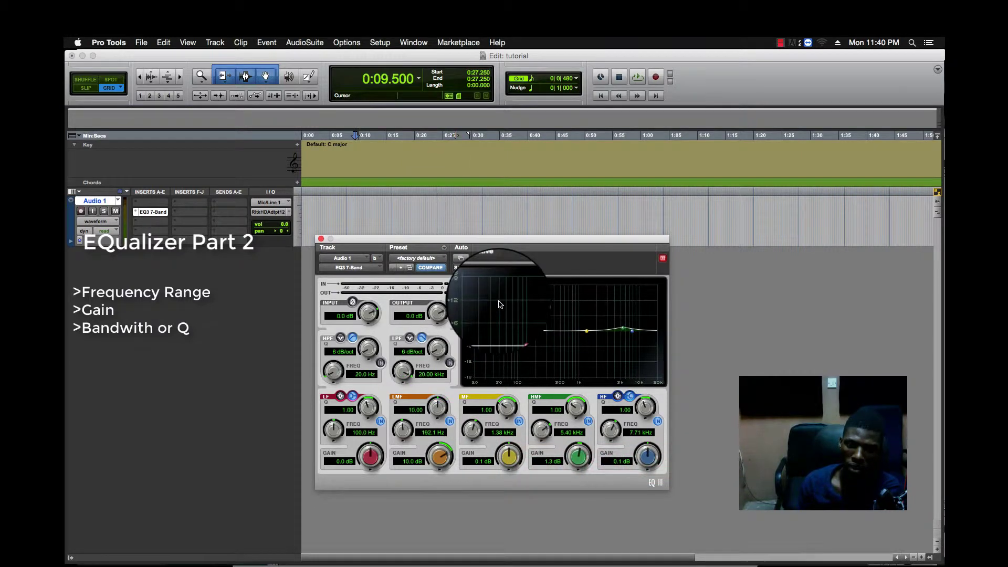
Swing the LMF gain between about -14 dB and 14.5 dB at the narrow Q, leaving a 7.6 dB cut.
left_click_drag(440, 452, 439, 537)
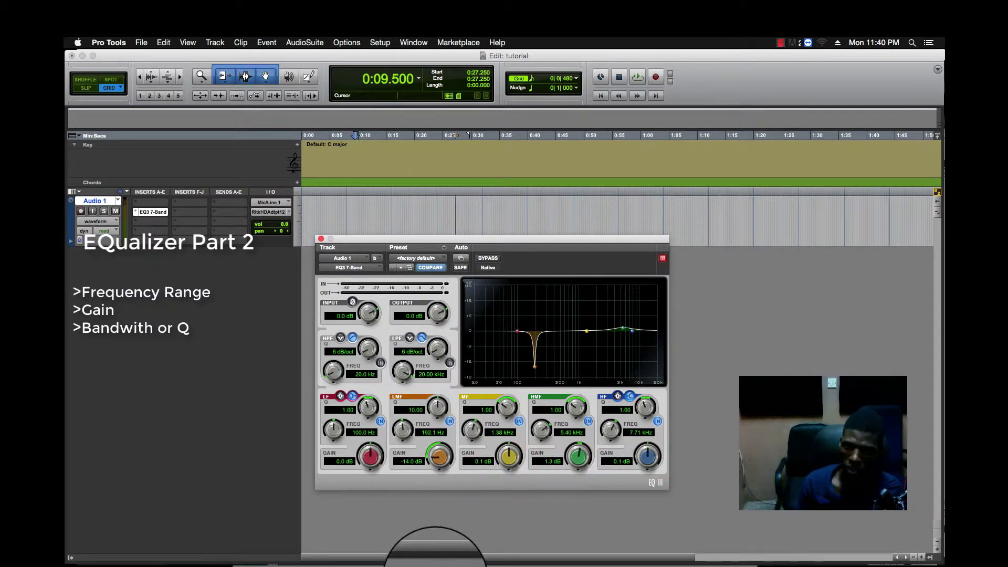
left_click_drag(439, 402, 402, 363)
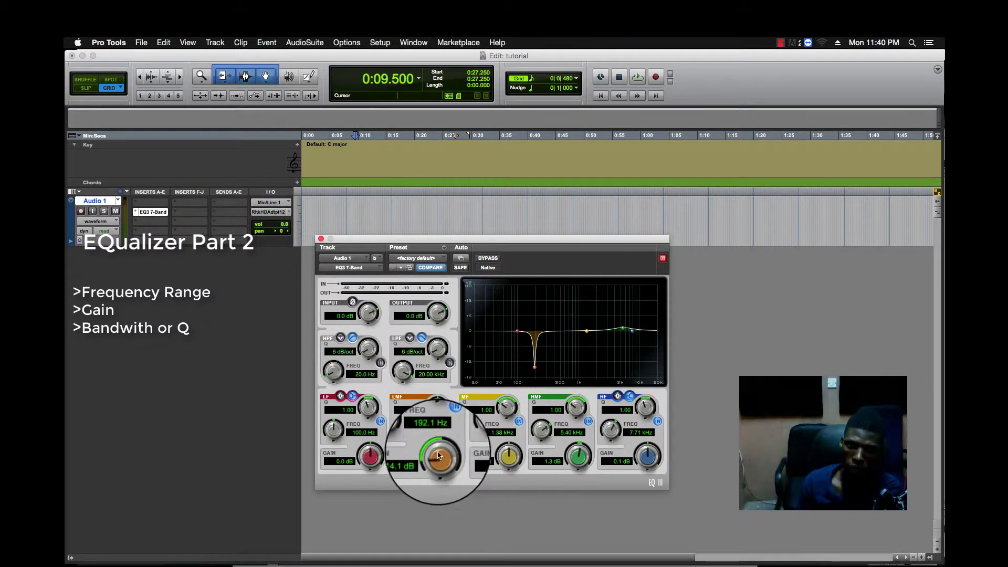
left_click_drag(440, 455, 434, 308)
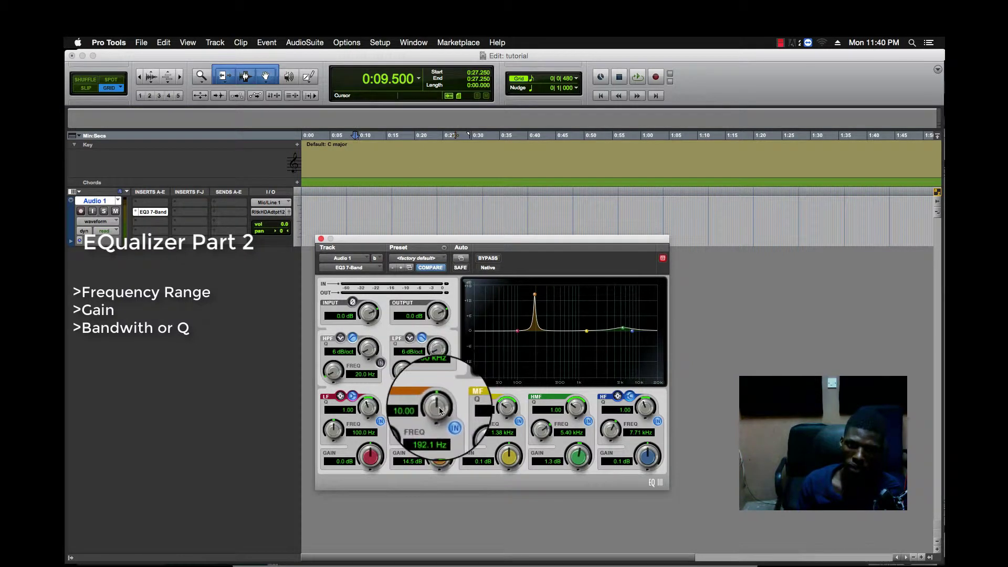
left_click_drag(437, 447, 435, 541)
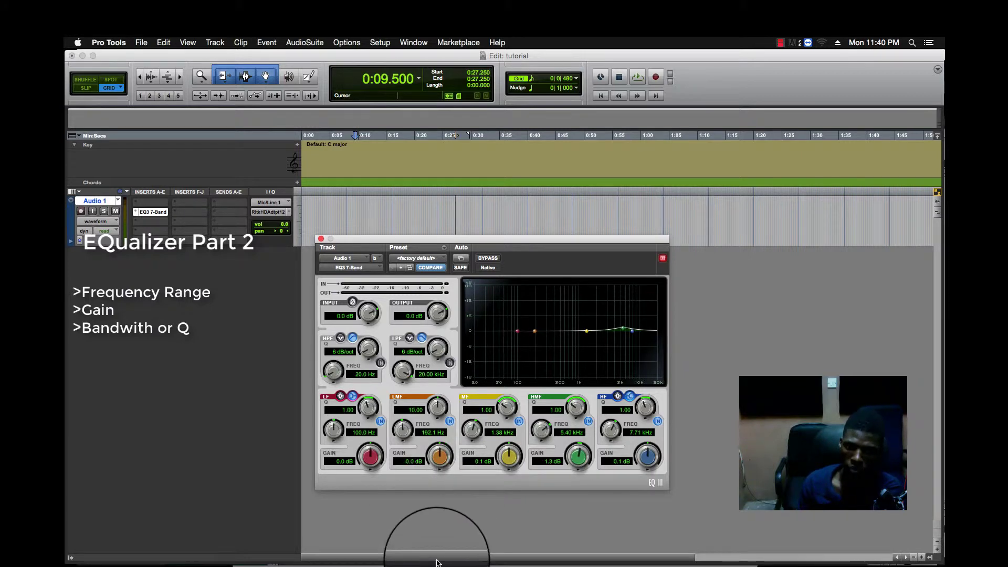
left_click_drag(439, 563, 439, 566)
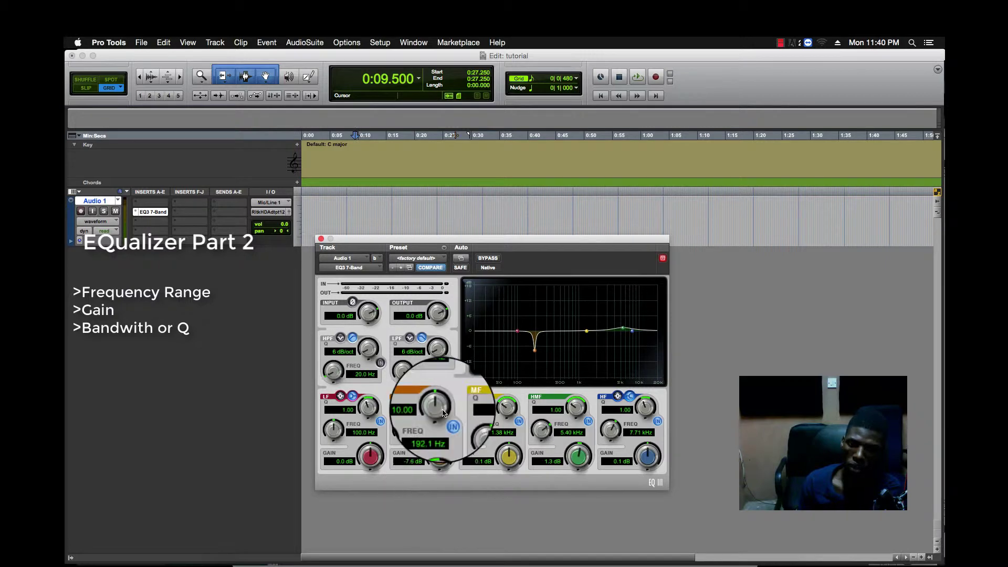
mouse_move(438, 407)
left_mouse_down()
mouse_move(437, 425)
mouse_move(438, 402)
left_mouse_up()
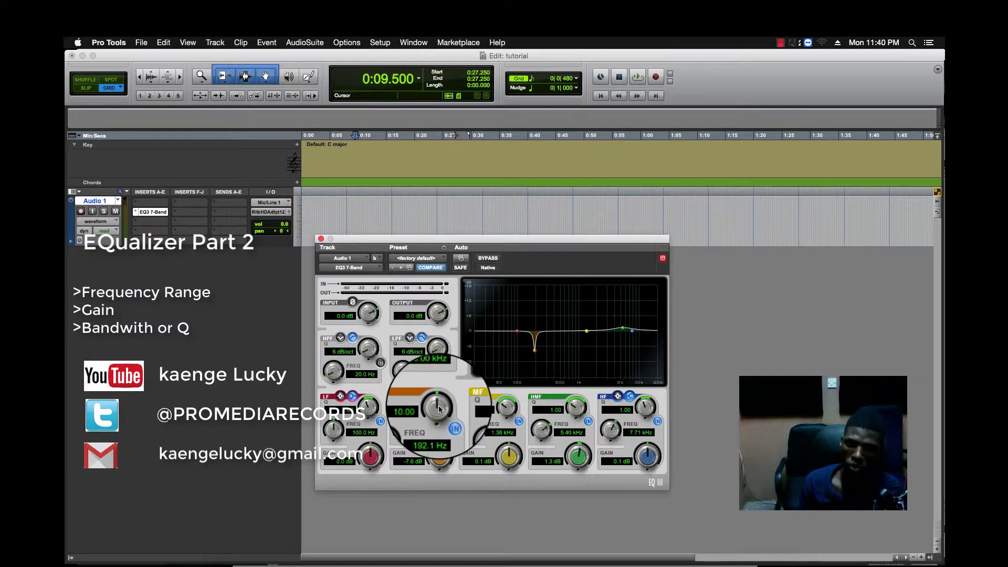
Set the LMF band to 208.2 Hz with 3.1 dB gain and a Q of 0.94, and reposition the equalizer window.
left_click_drag(438, 452, 421, 471)
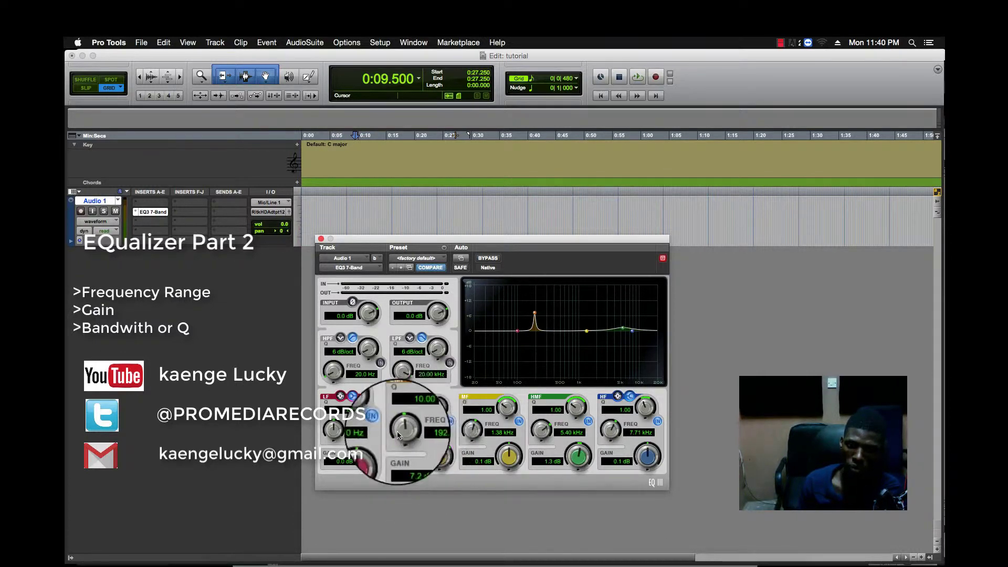
left_click_drag(402, 428, 434, 492)
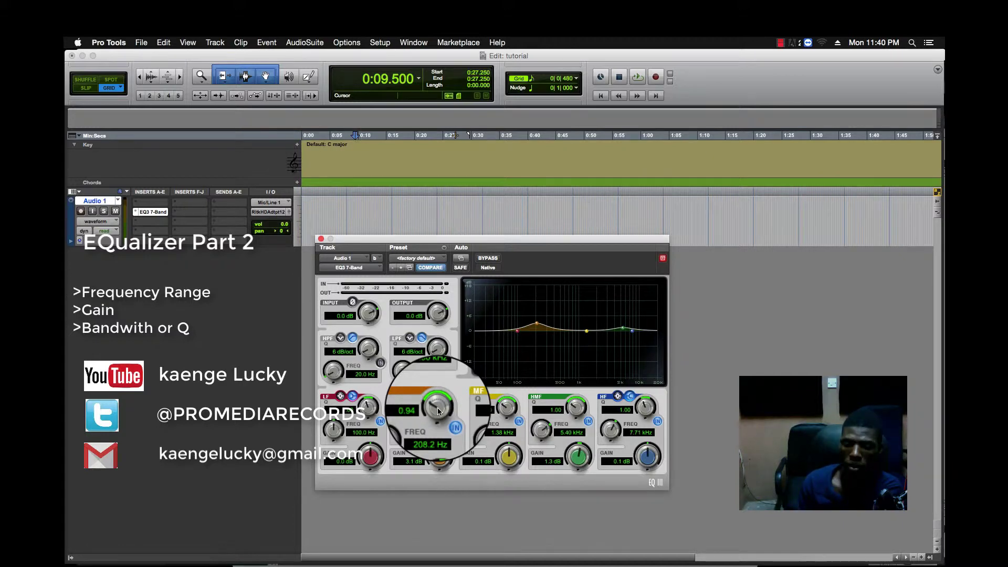
left_click_drag(504, 243, 513, 255)
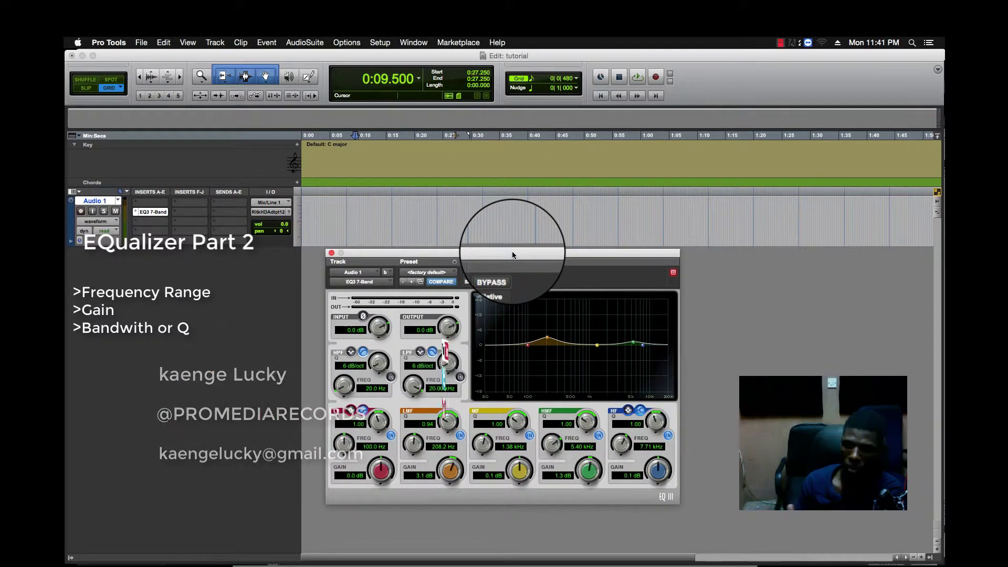
left_click_drag(513, 256, 486, 256)
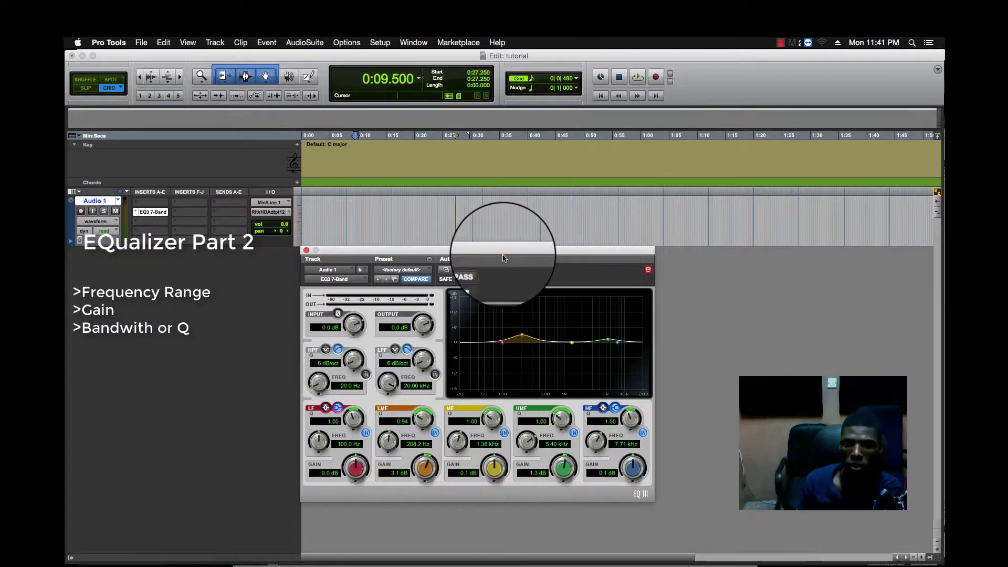
left_click_drag(486, 256, 486, 257)
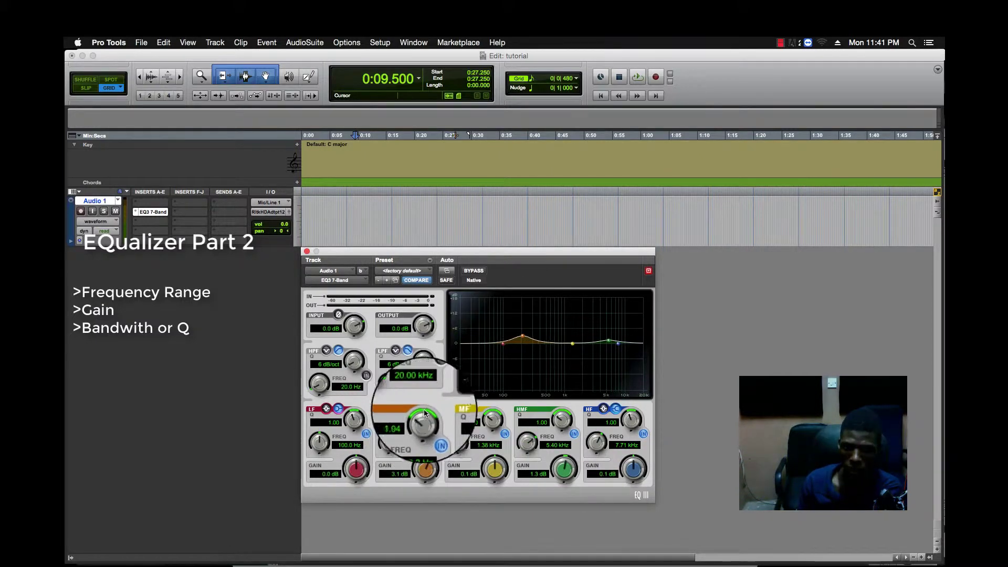
Narrow the LMF band's Q to 10.00 and widen it back to 1.68.
left_click_drag(423, 419, 429, 357)
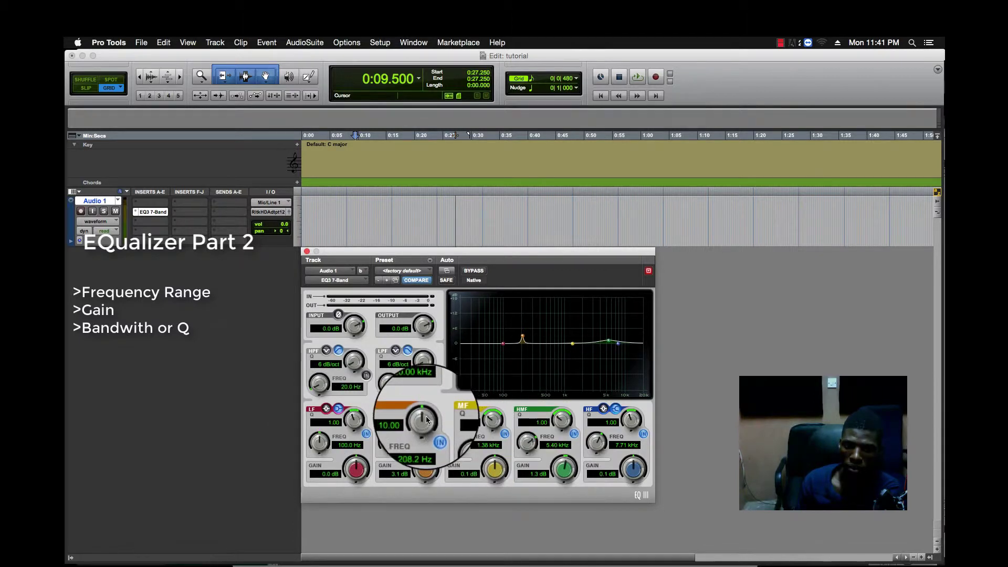
left_click_drag(421, 422, 421, 462)
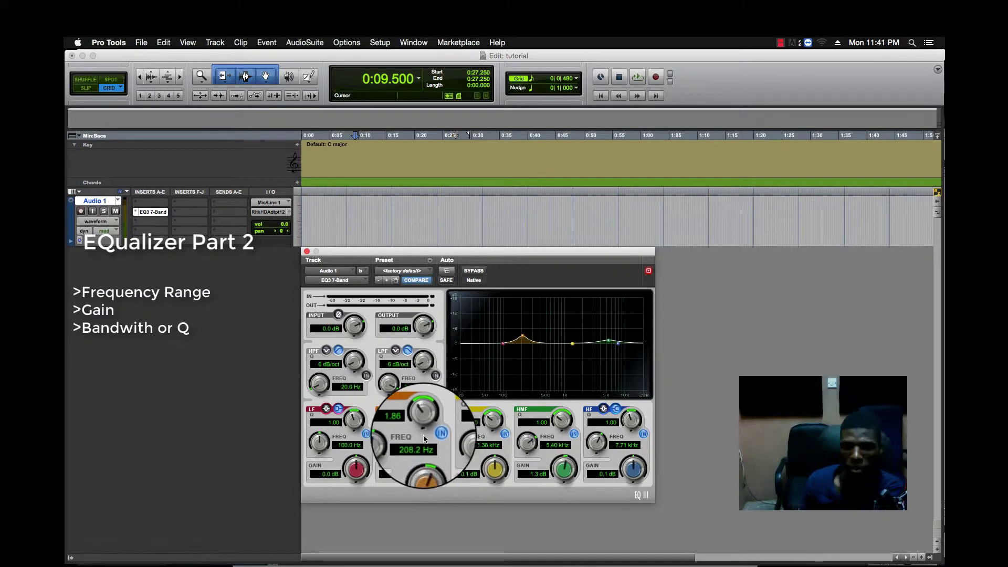
Switch the LF band from shelf to peak and raise its Q to 1.88.
left_click(339, 409)
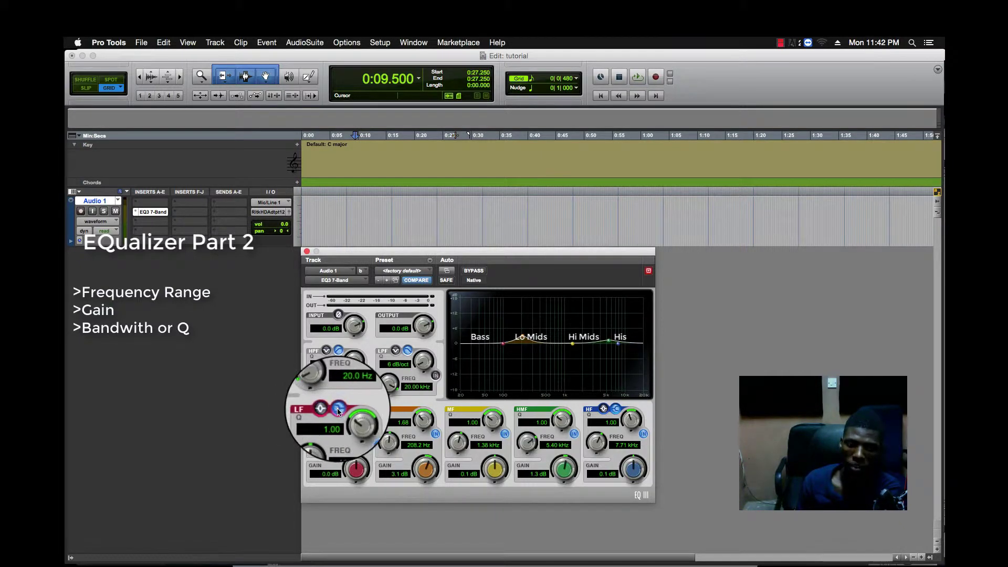
left_click(327, 409)
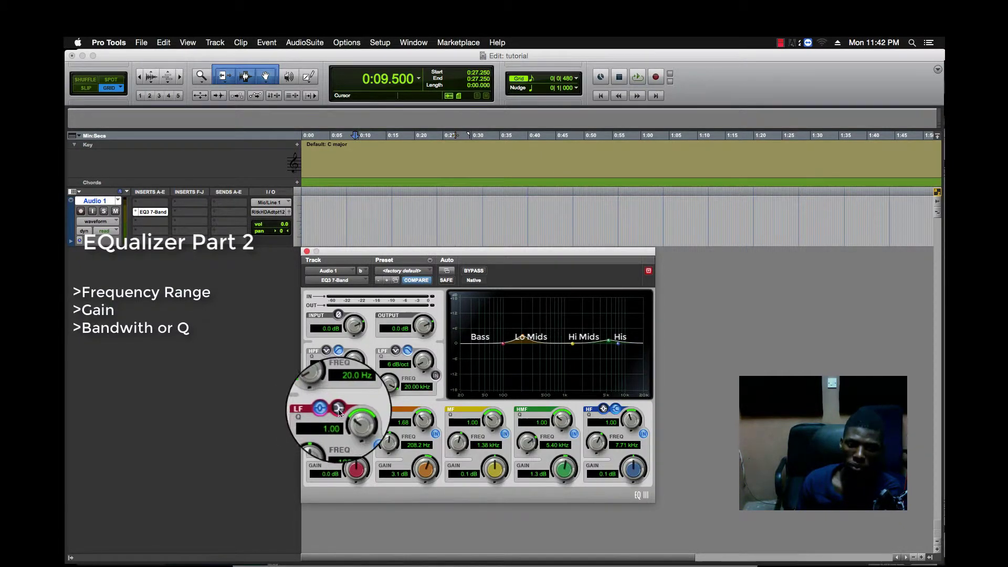
left_click(327, 409)
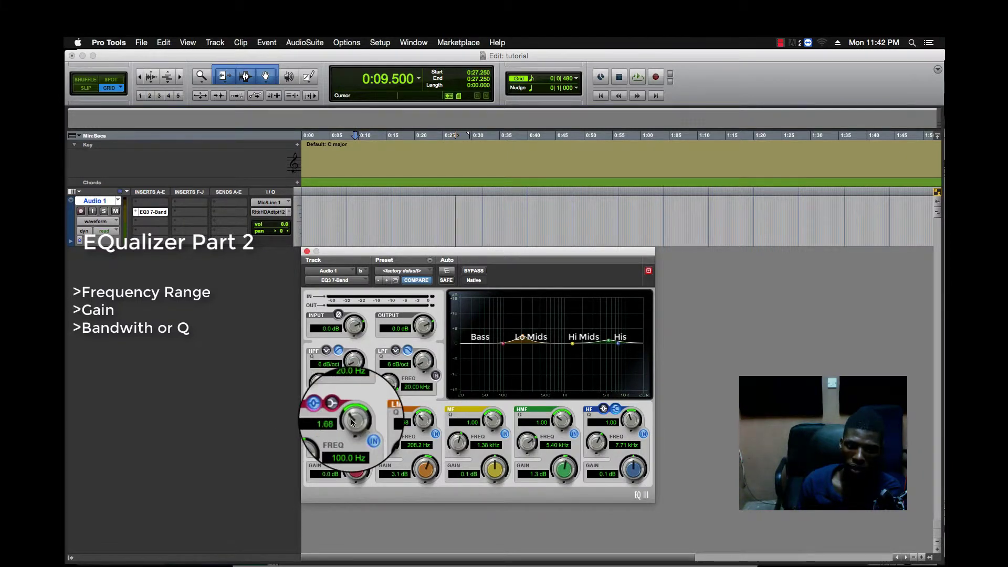
mouse_move(353, 422)
left_mouse_down()
mouse_move(361, 337)
mouse_move(357, 411)
left_mouse_up()
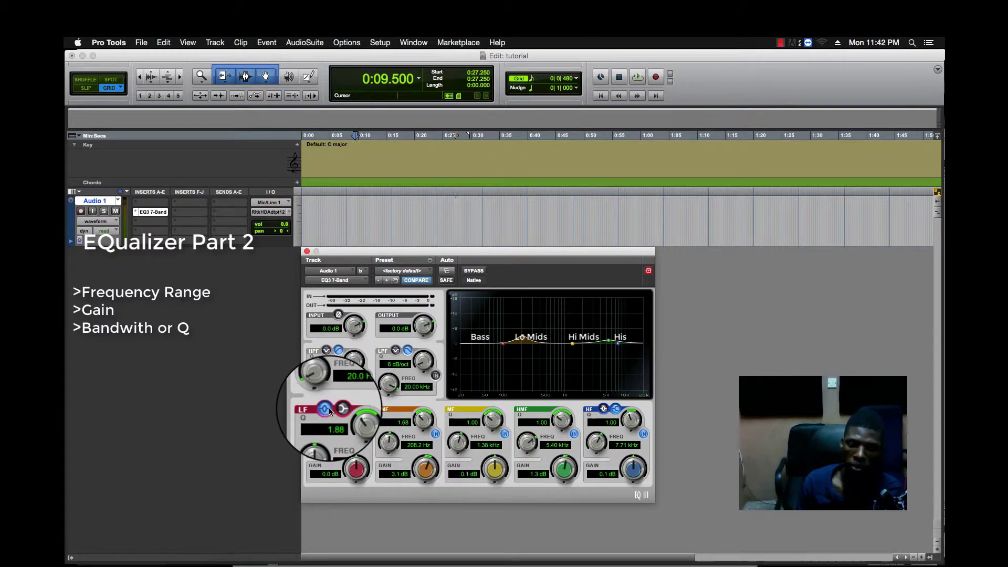
Boost the LF gain to 6.3 dB, set its Q to 0.84, and compare peak and shelf types, leaving it on shelf.
left_click(340, 409)
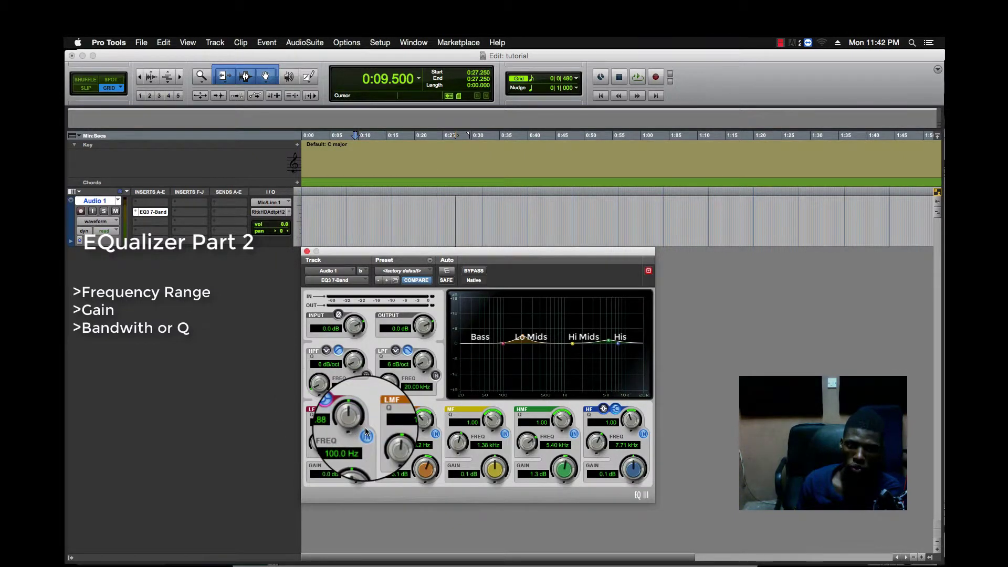
left_click_drag(349, 462, 355, 421)
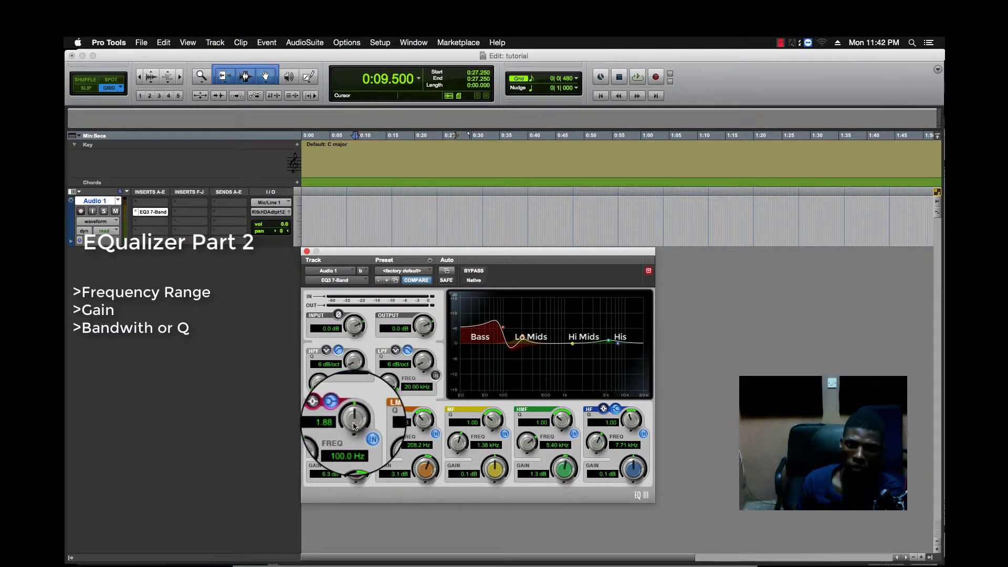
left_click(327, 411)
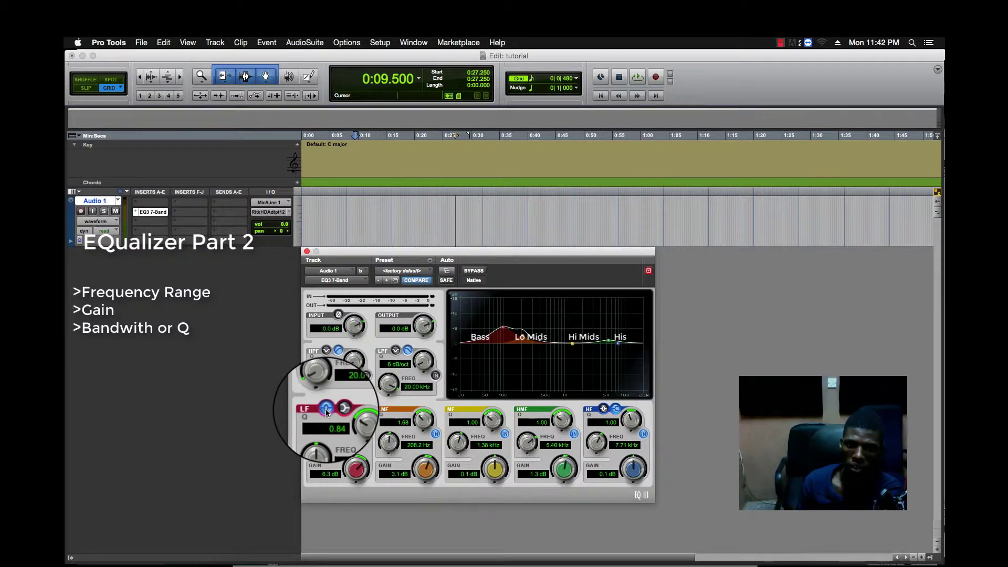
left_click(340, 411)
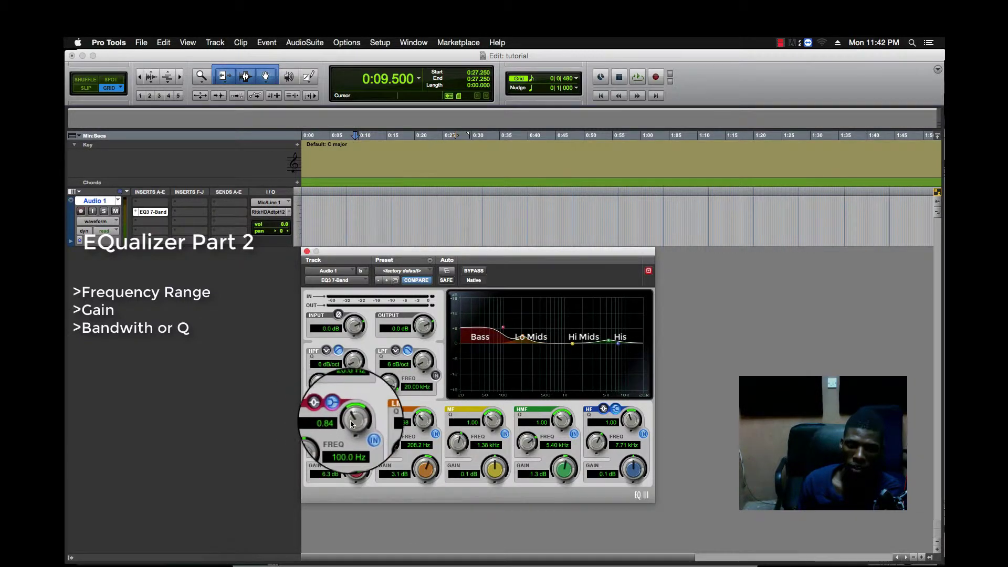
Set the LF shelf to 91.5 Hz with a Q of 0.70, and sweep its gain down to -6.3 dB and back to 0.5 dB.
left_click_drag(350, 421, 354, 398)
left_click_drag(349, 450, 348, 433)
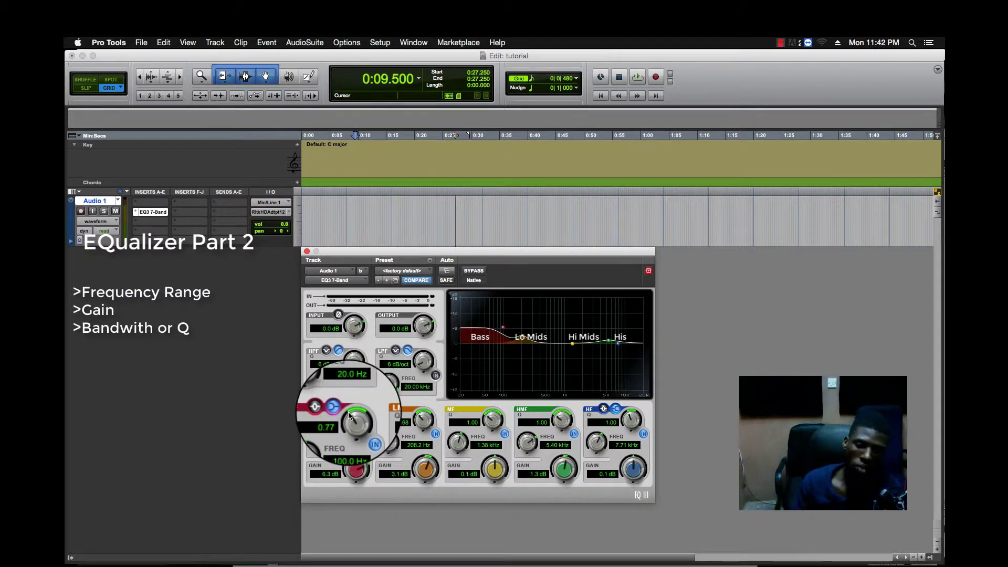
left_click_drag(354, 417, 356, 566)
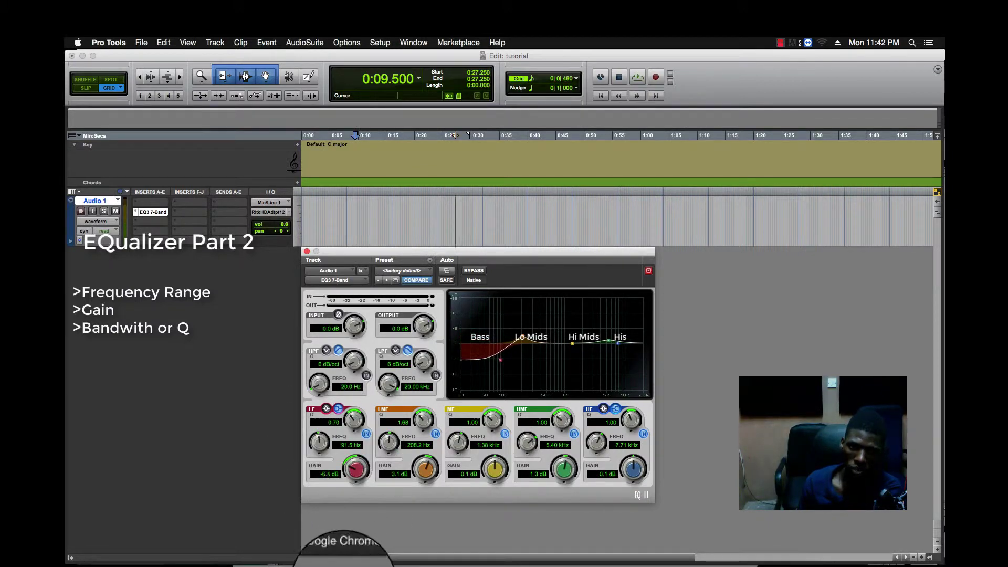
left_click_drag(354, 465, 353, 463)
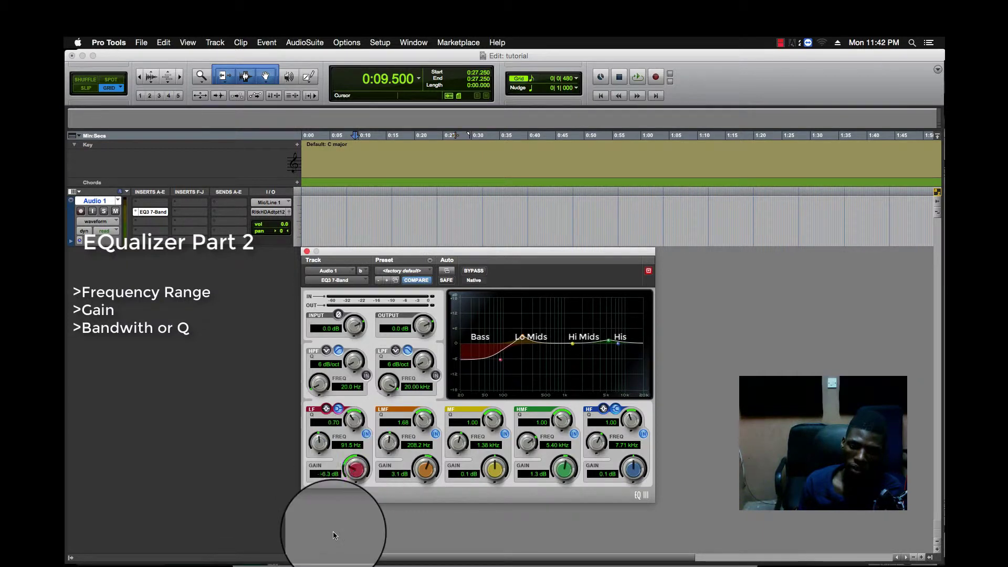
left_click_drag(332, 532, 336, 476)
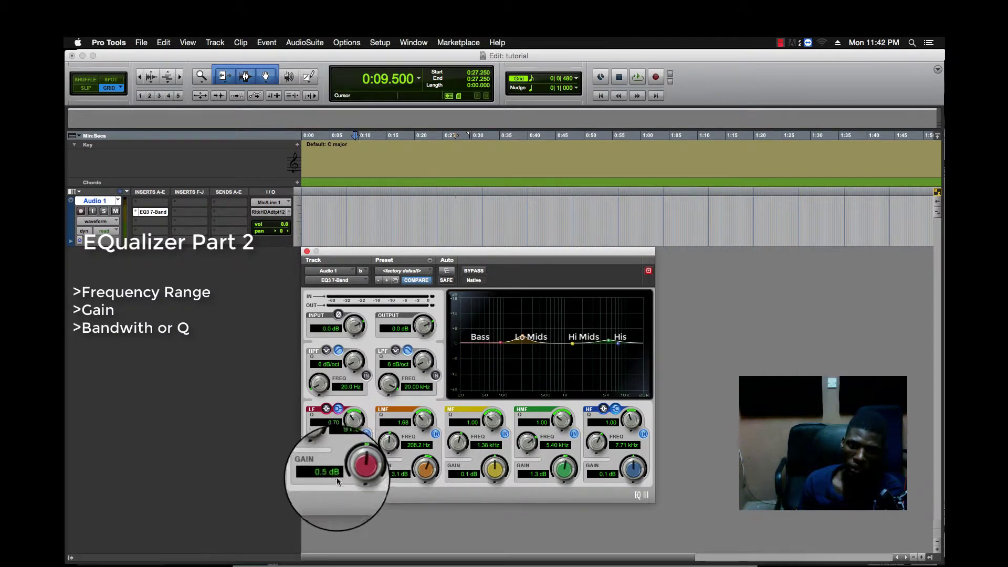
left_click(339, 408)
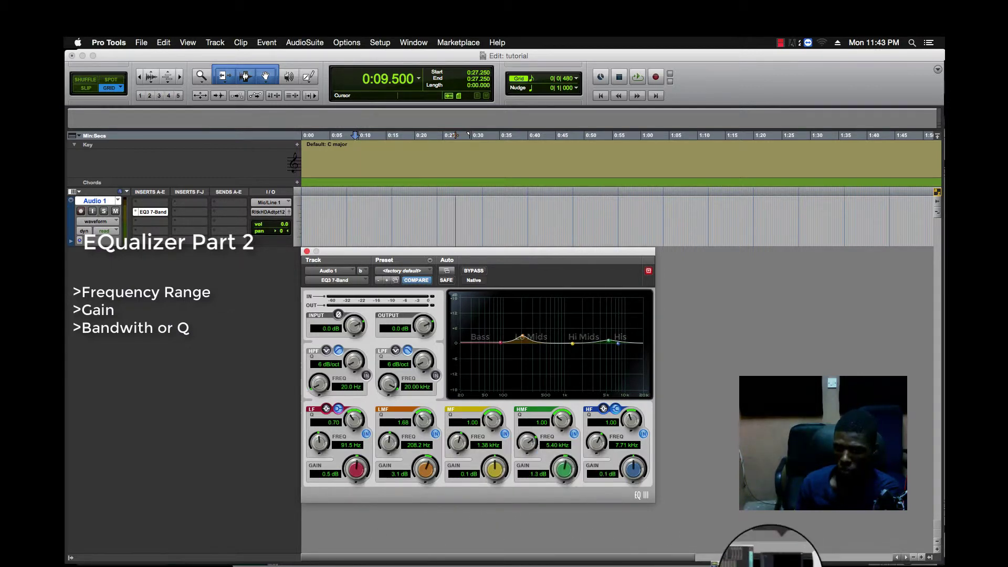
Switch to Cubase Elements and open the channel settings of the Audio 01 track.
left_click(310, 566)
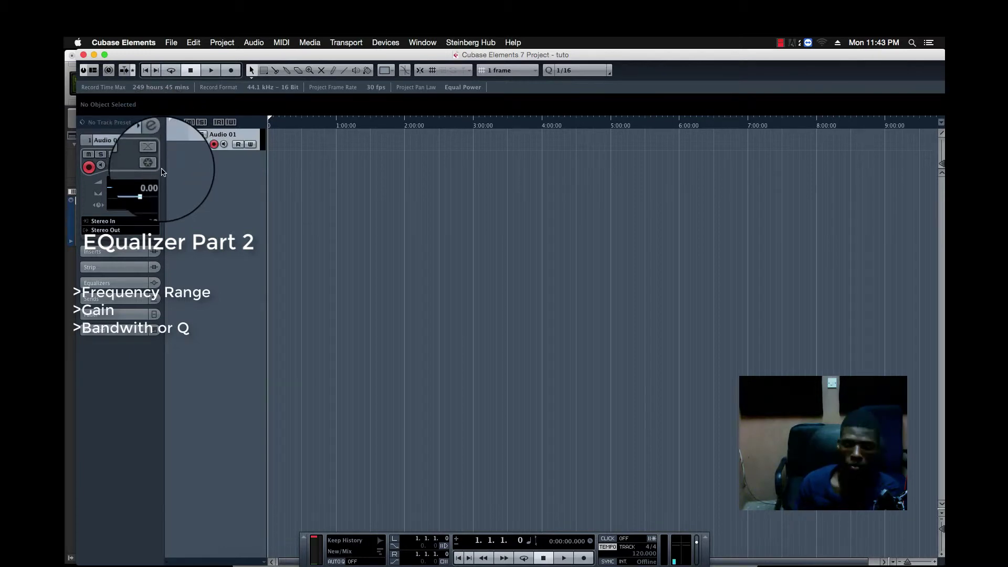
left_click(163, 173)
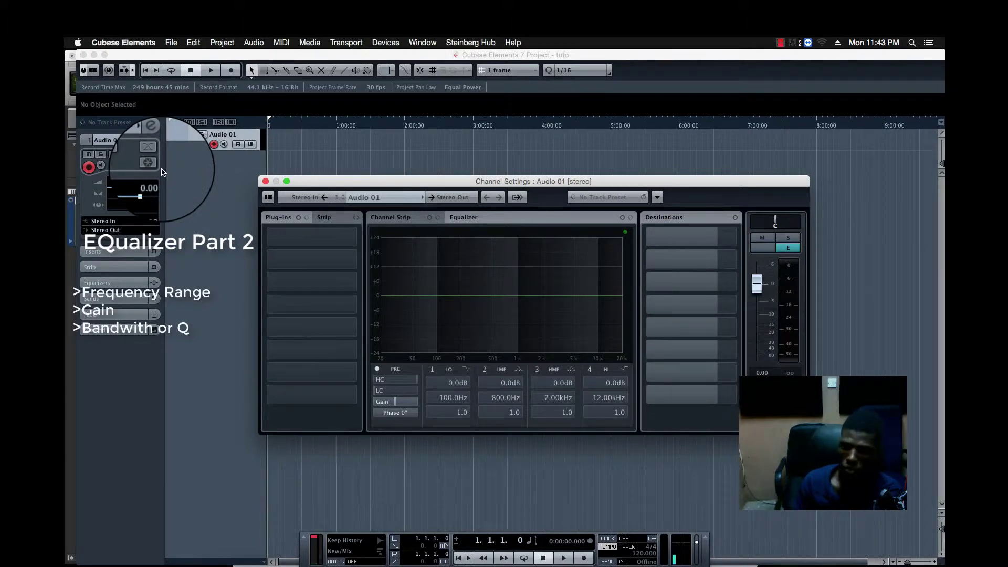
left_click(357, 240)
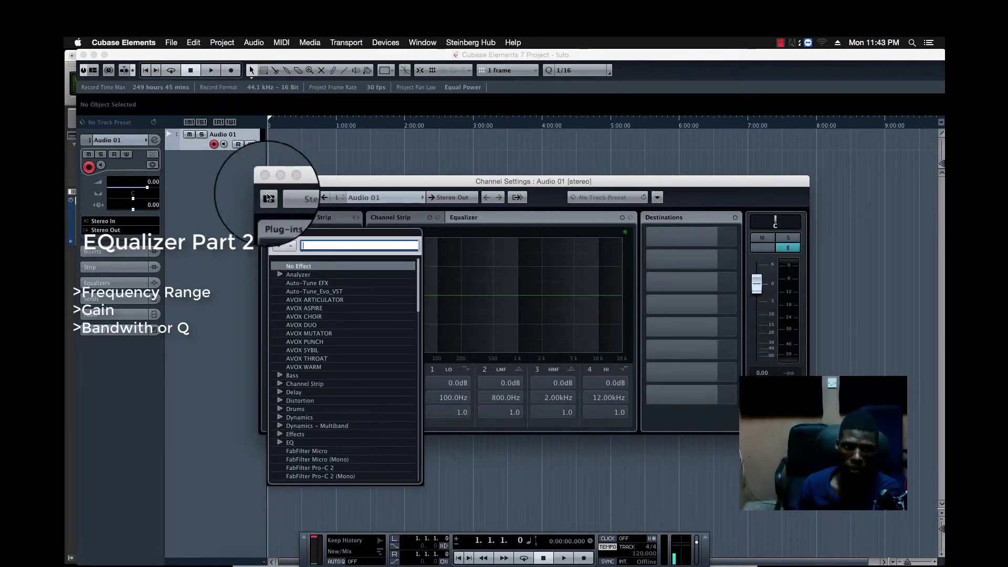
left_click(265, 184)
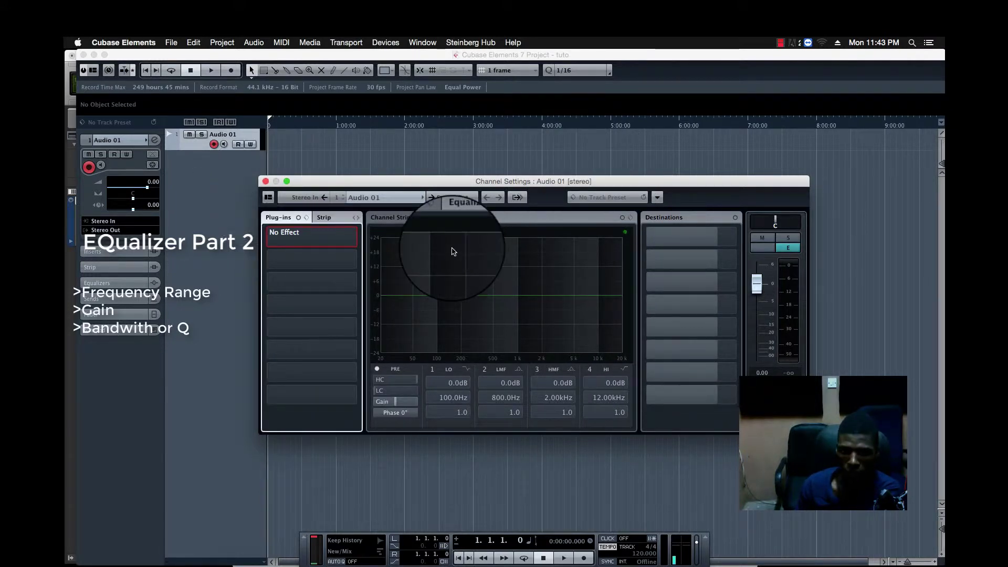
left_click_drag(484, 181, 449, 173)
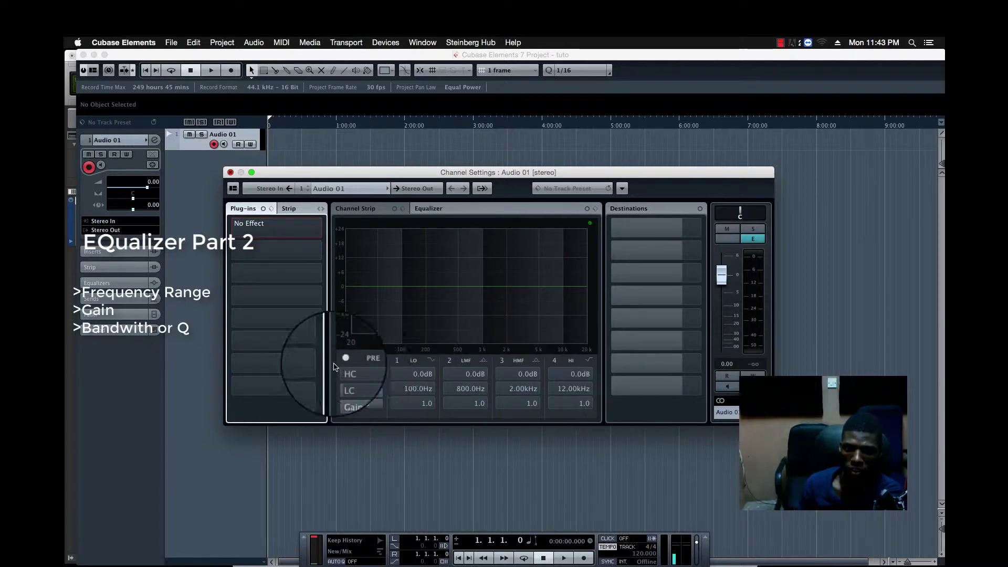
key("super+w")
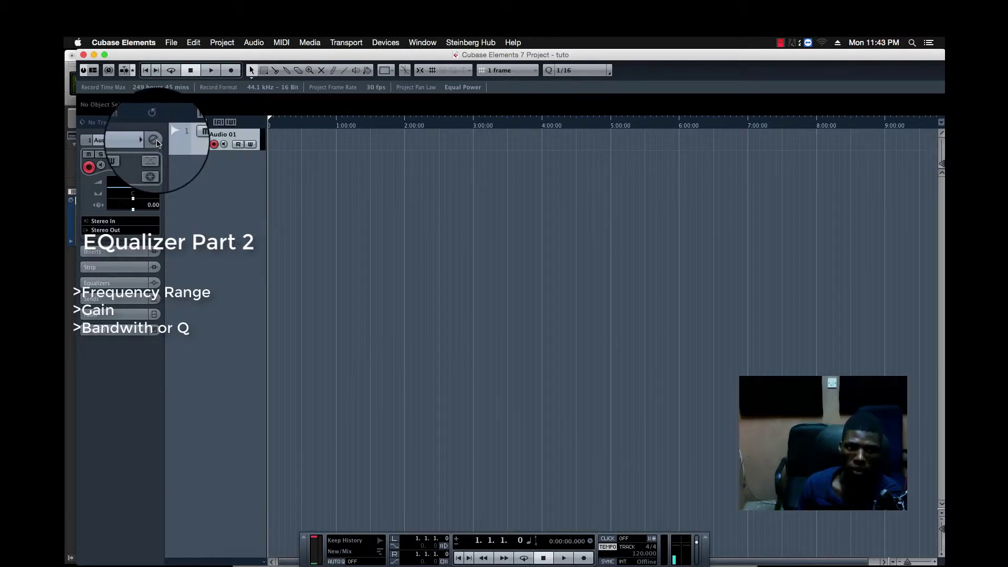
Reopen the Audio 01 channel settings to show its built-in equalizer.
left_click(155, 142)
left_click(156, 141)
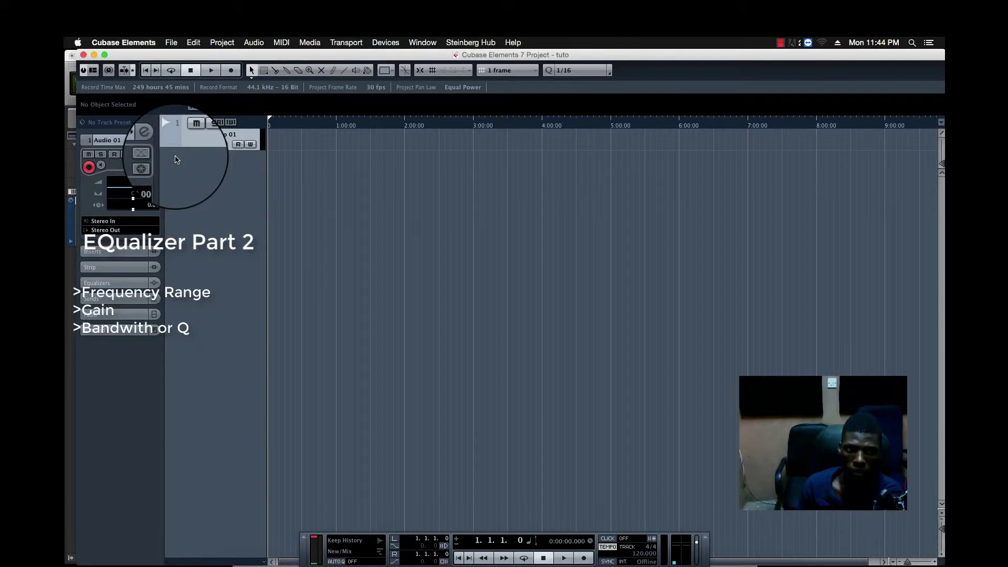
left_click(154, 140)
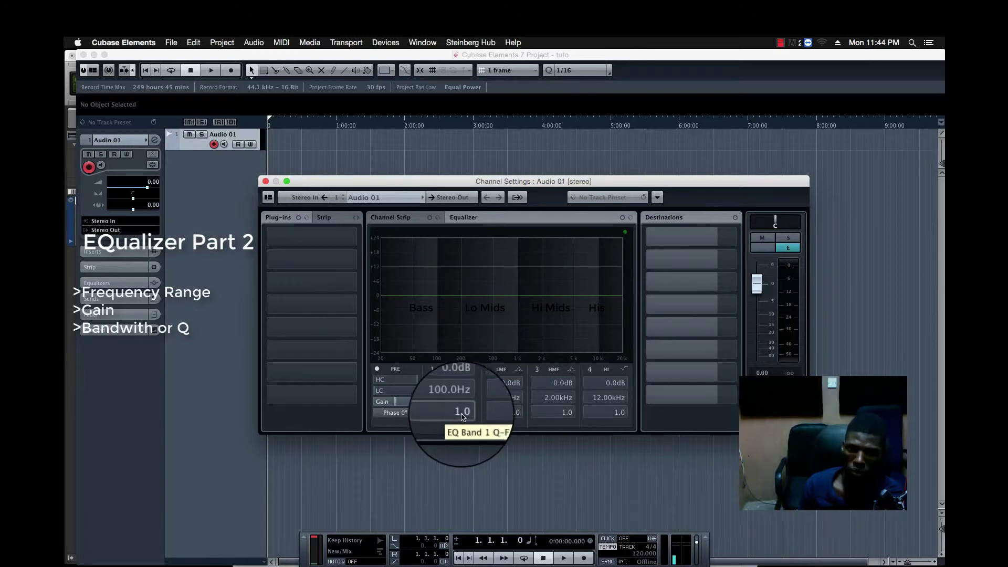
Activate equalizer band 1 (LO) at 100 Hz and boost its gain to 14.4 dB.
left_click(456, 386)
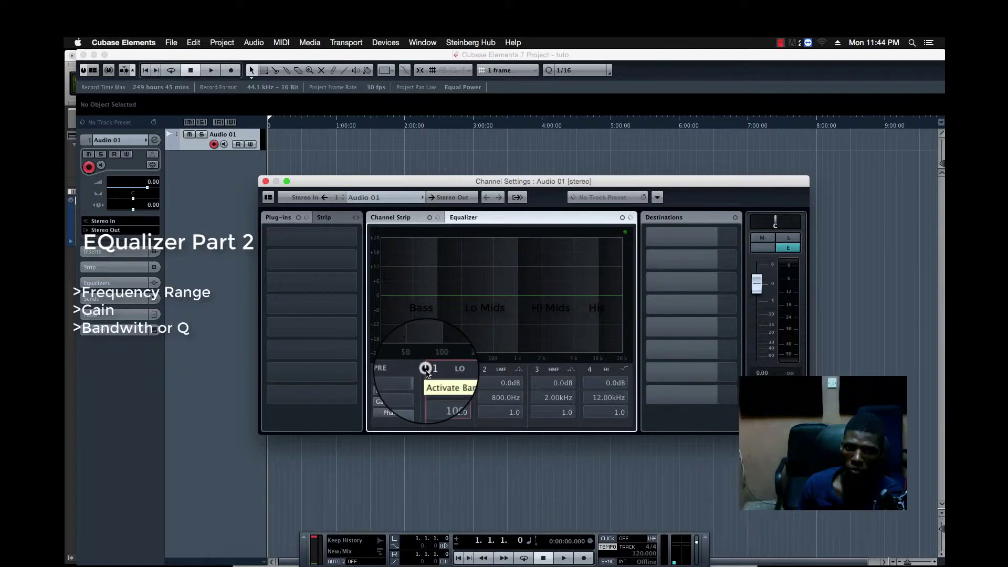
left_click(426, 369)
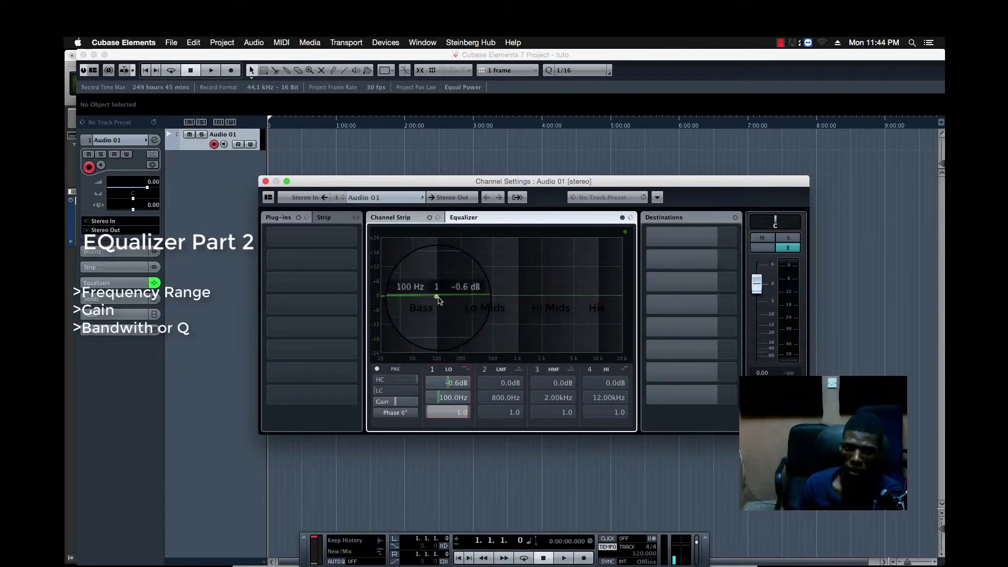
scroll(452, 389, "up", 3)
scroll(452, 389, "up", 14)
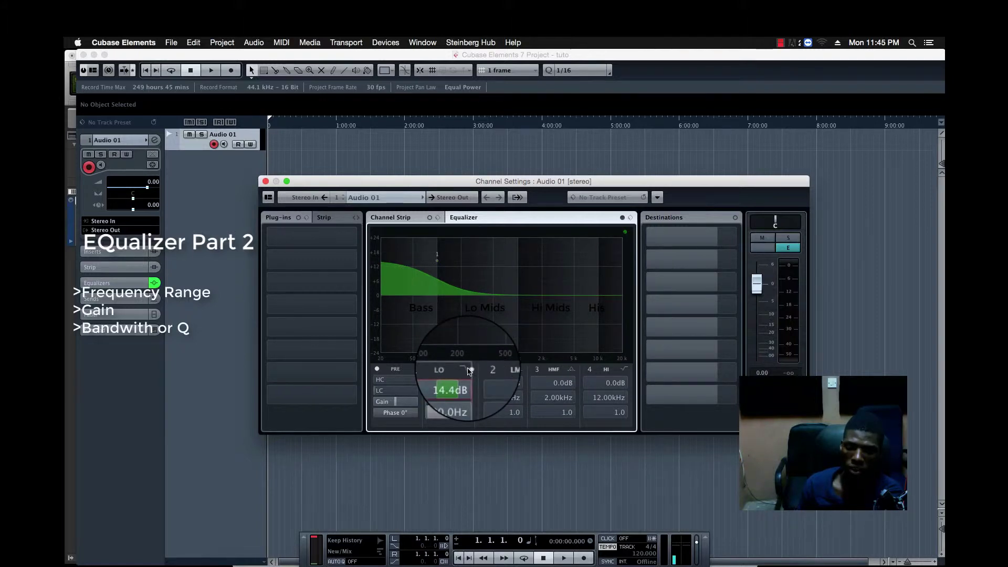
Change band 1's filter type to Parametric I and vary its gain between 6.9 dB and 10.8 dB, leaving it at 8.2 dB.
left_click(469, 370)
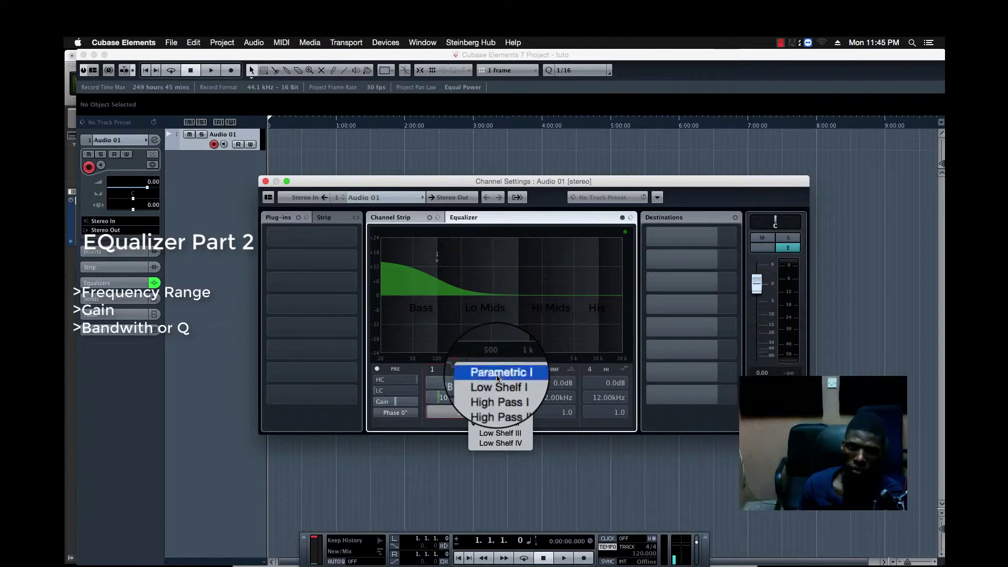
left_click(499, 366)
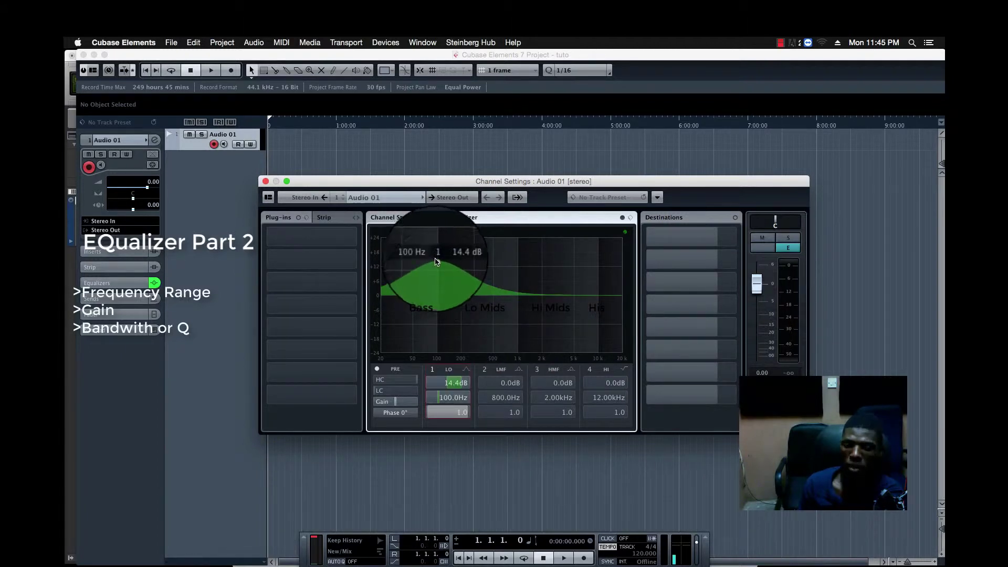
left_click(464, 389)
scroll(464, 388, "down", 15)
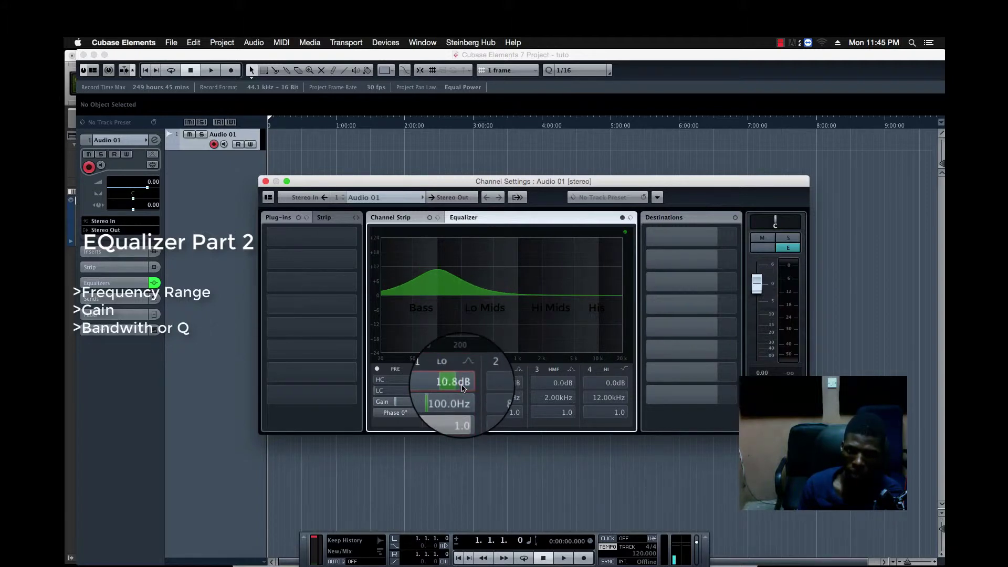
scroll(464, 388, "down", 2)
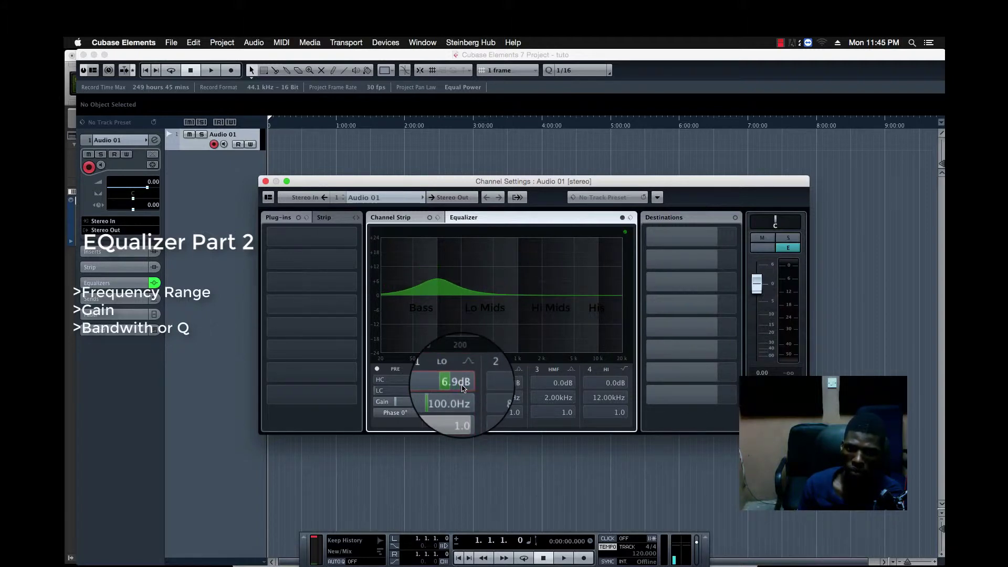
scroll(464, 389, "up", 20)
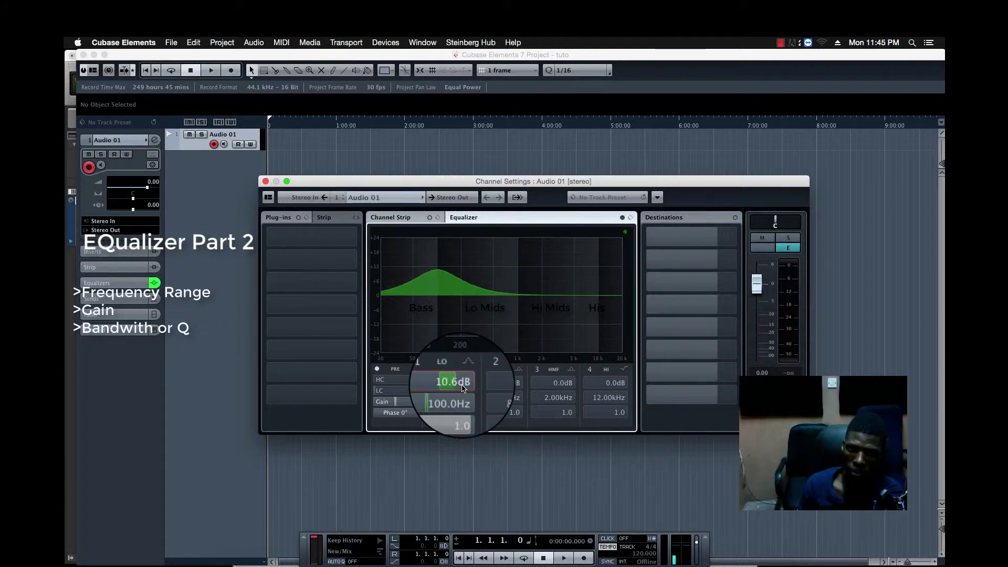
scroll(464, 389, "down", 20)
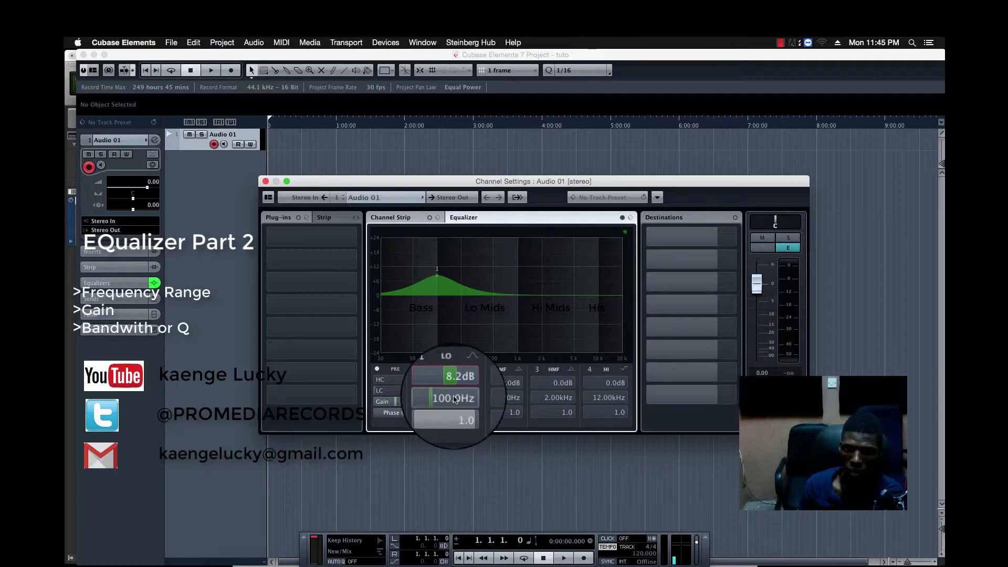
Widen band 1's Q to 0.0 and narrow it to 7.7.
scroll(455, 418, "up", 3)
scroll(456, 418, "down", 10)
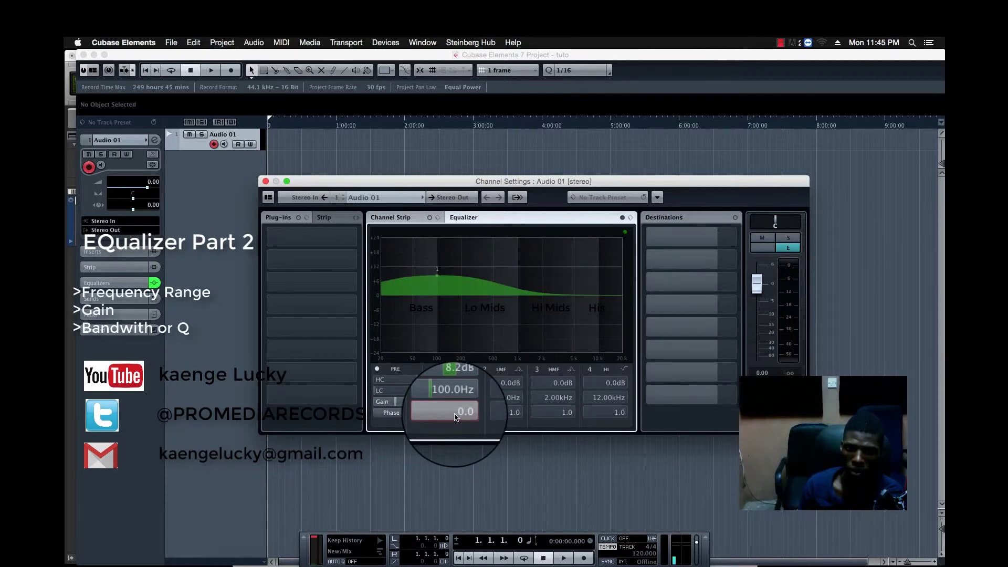
scroll(456, 418, "up", 7)
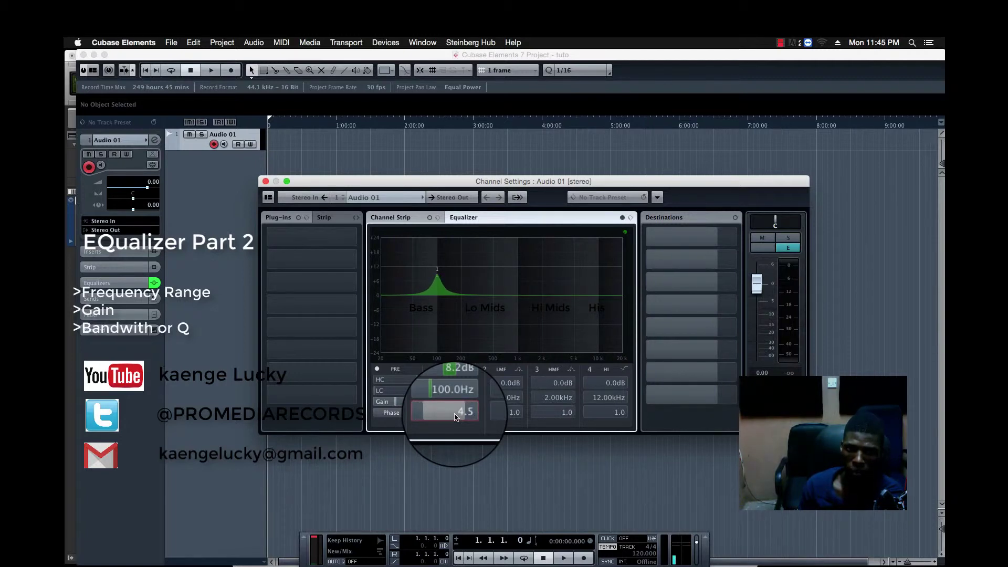
scroll(456, 417, "up", 4)
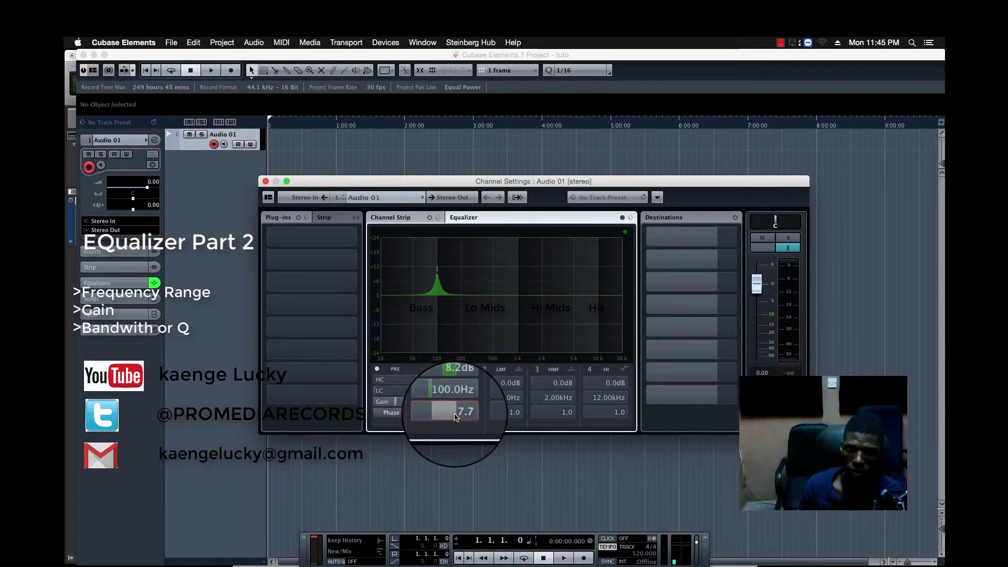
Widen band 1's Q to 0.0, narrow it to 5.8, and return it to 0.0.
scroll(456, 417, "down", 3)
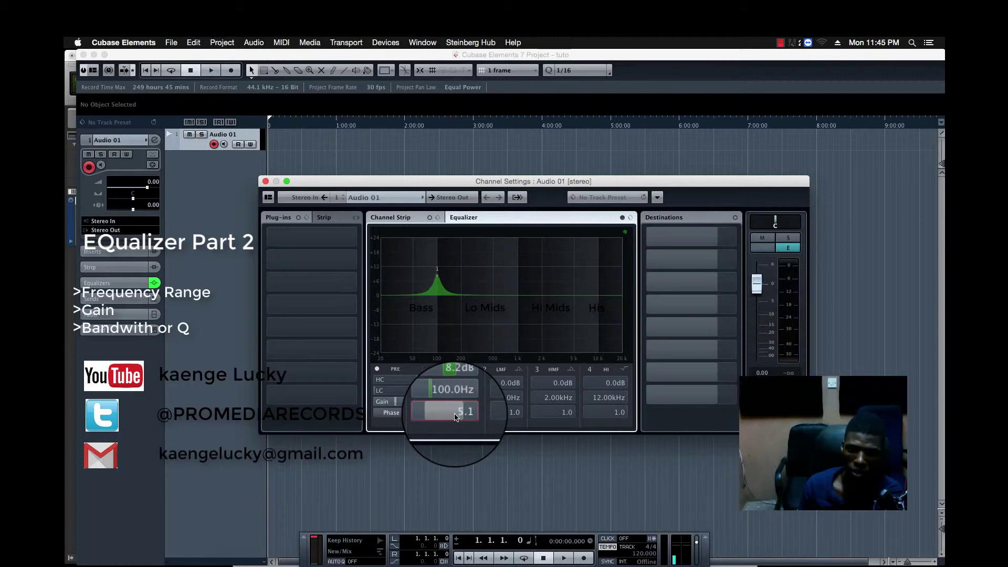
scroll(456, 418, "down", 2)
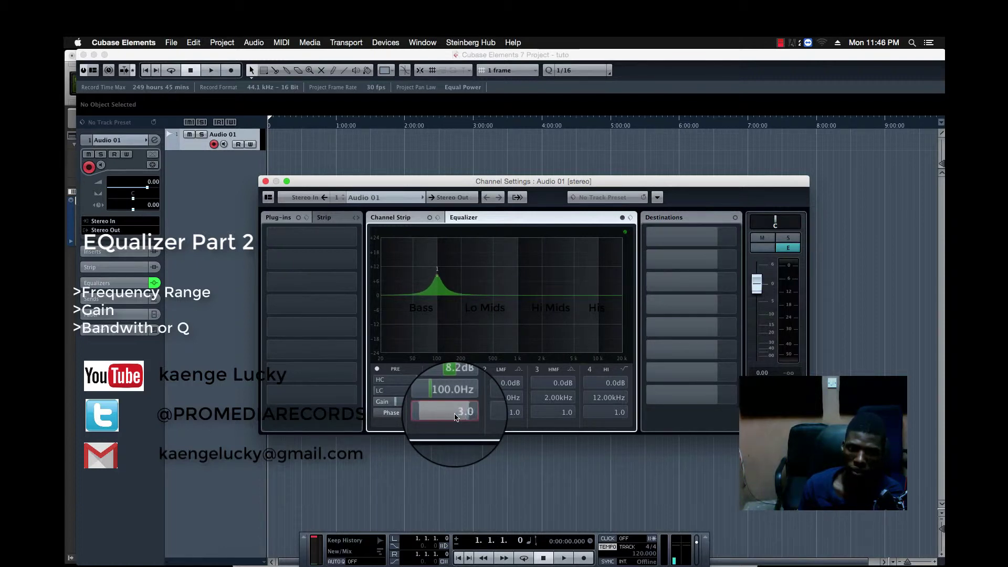
scroll(456, 418, "down", 5)
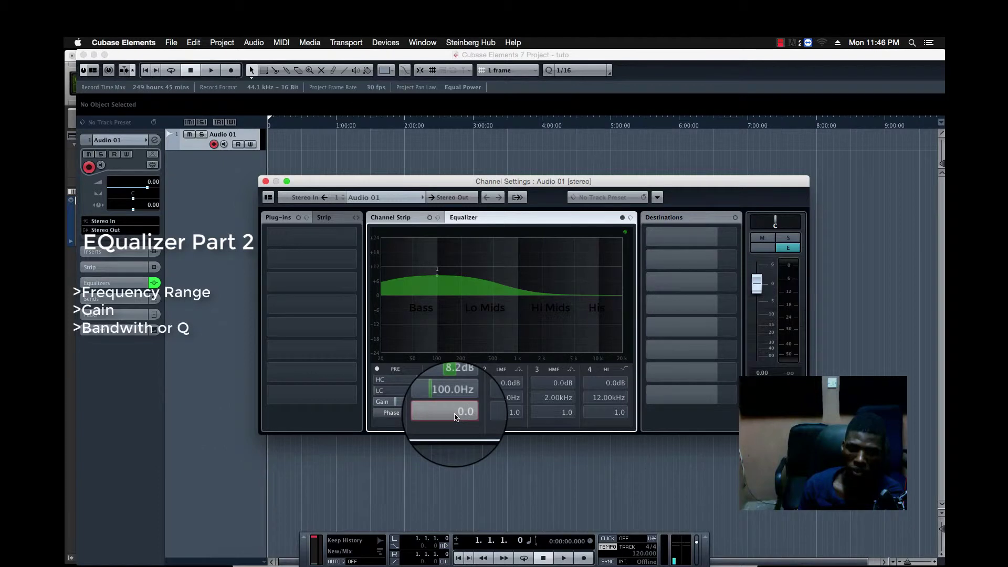
scroll(455, 417, "up", 5)
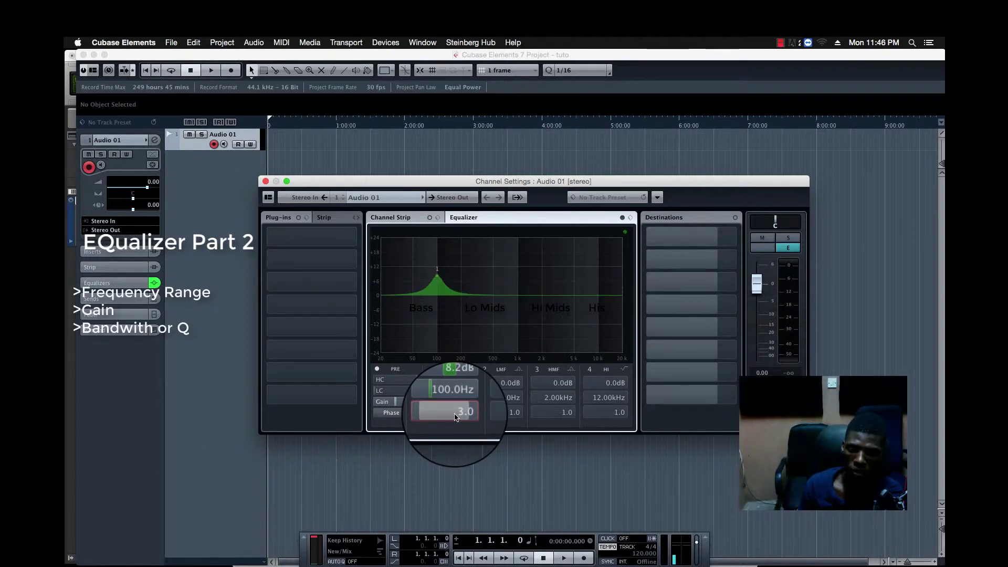
scroll(455, 417, "up", 3)
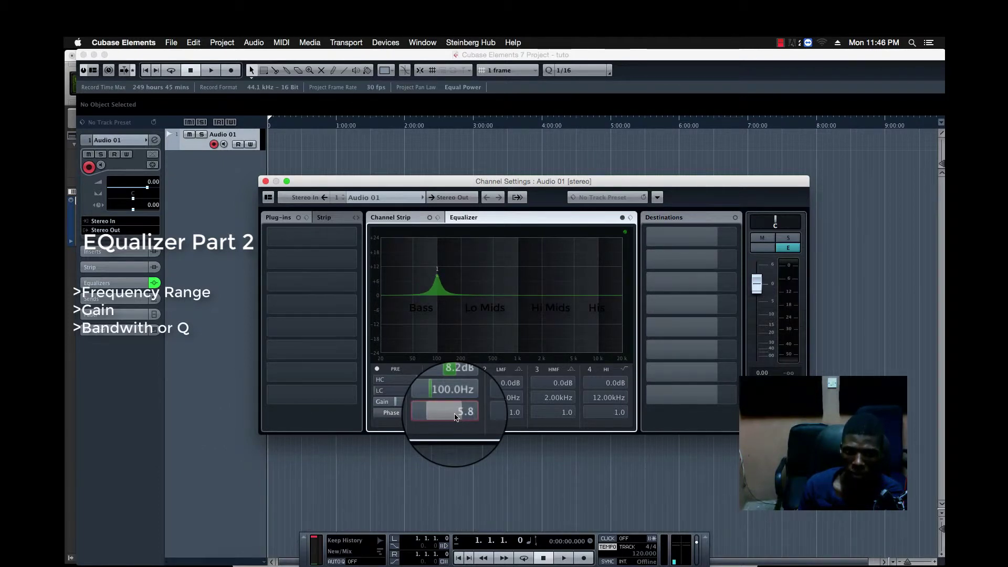
scroll(455, 417, "down", 7)
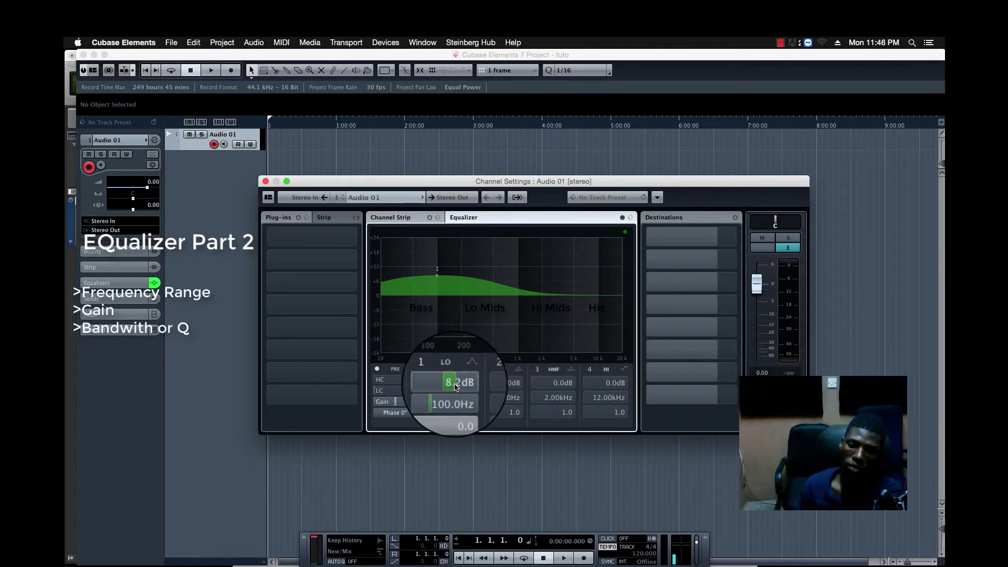
Lower band 1's gain to 0.7 dB.
scroll(456, 387, "down", 3)
scroll(456, 387, "down", 6)
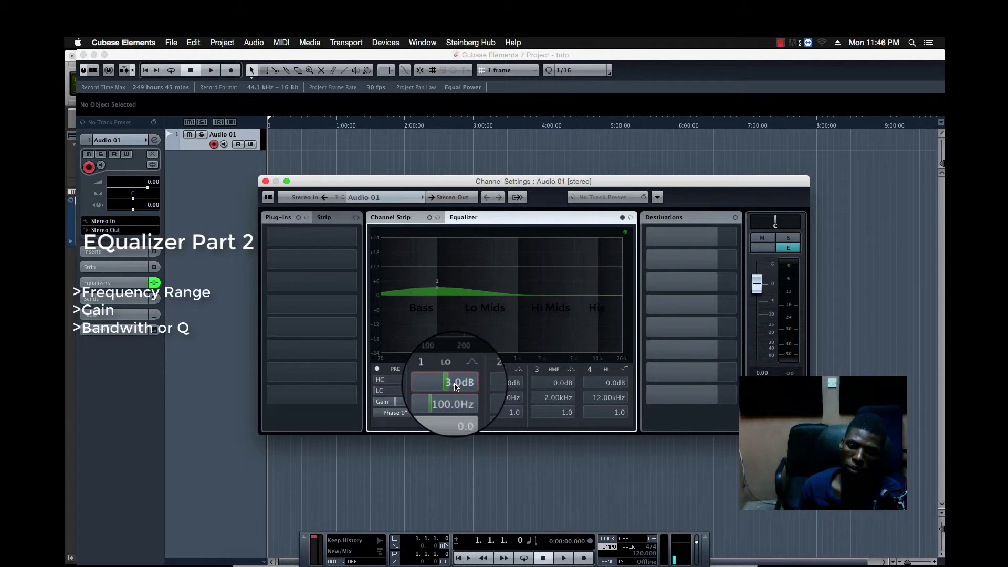
scroll(456, 387, "down", 3)
scroll(456, 387, "down", 1)
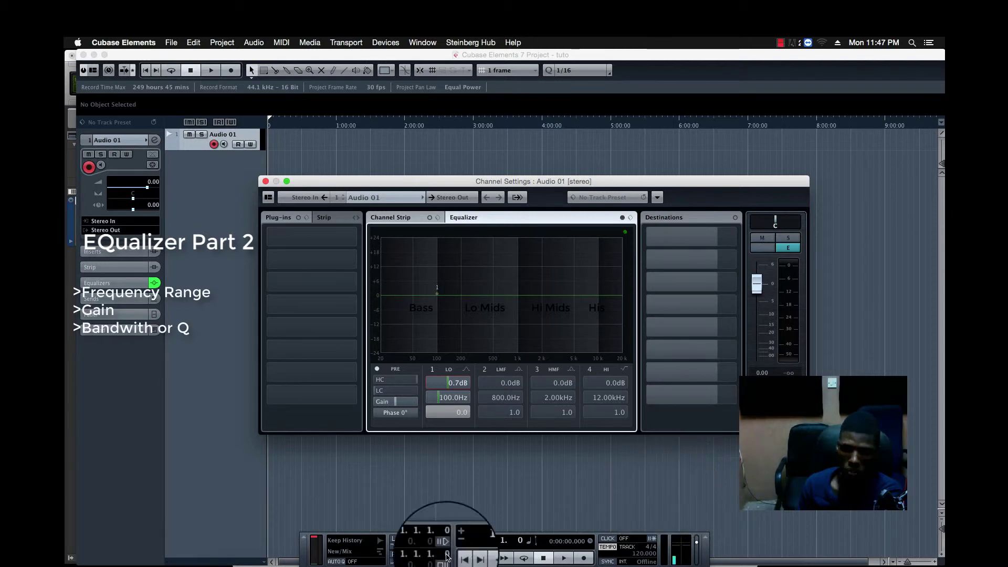
left_click(278, 561)
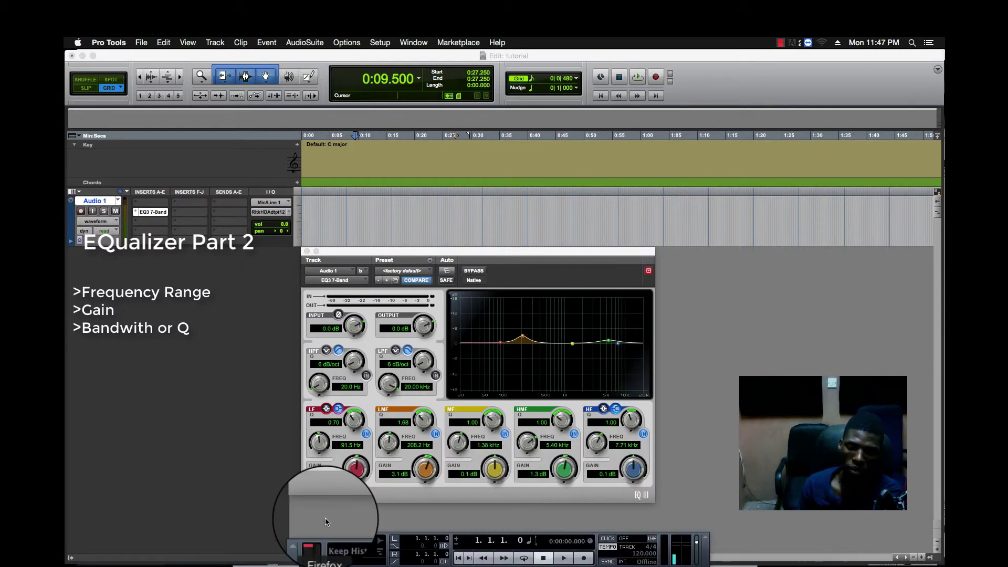
left_click(310, 549)
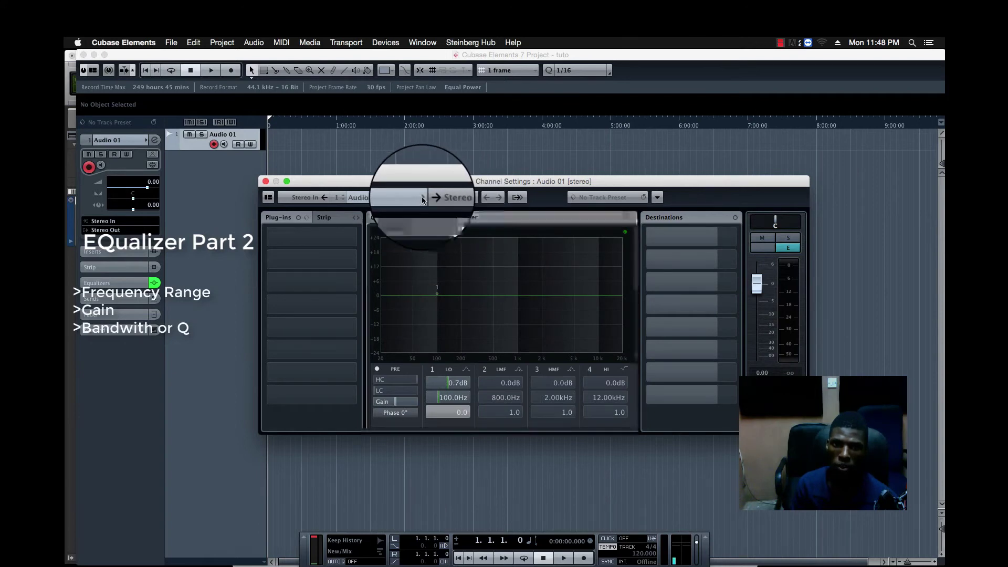
Leave the channel colour unchanged and close the Audio 01 channel settings.
left_click(423, 200)
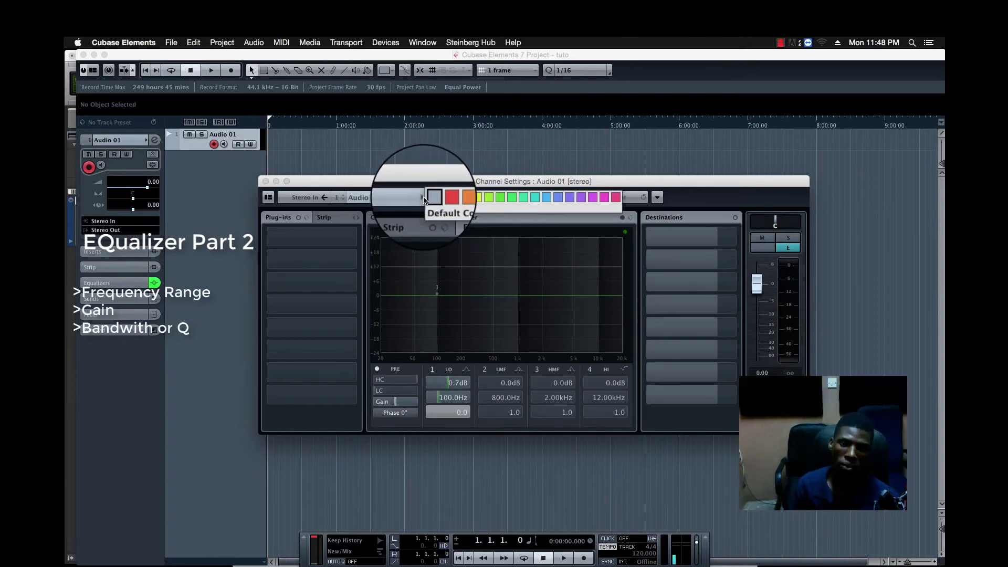
left_click(401, 276)
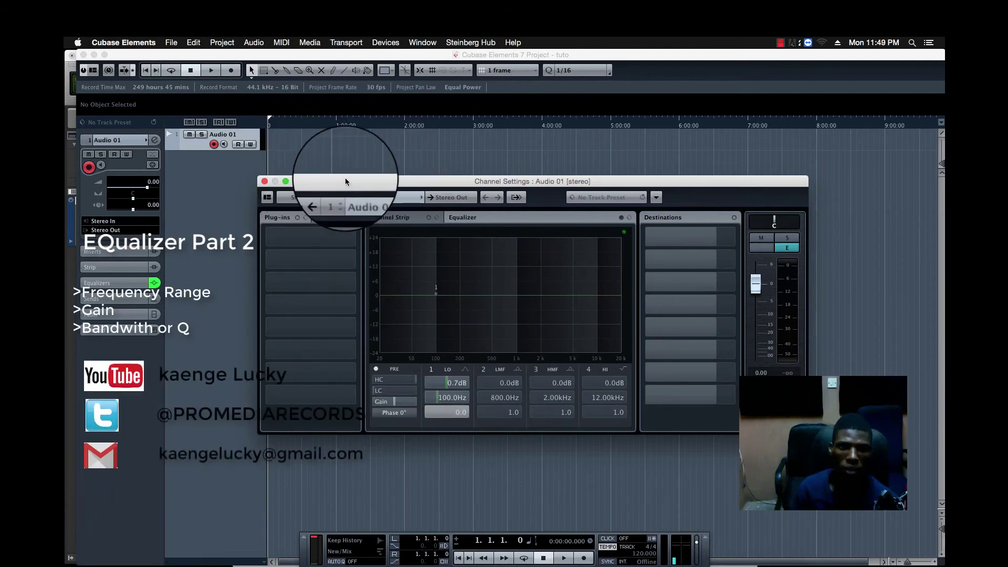
left_click_drag(345, 177, 330, 181)
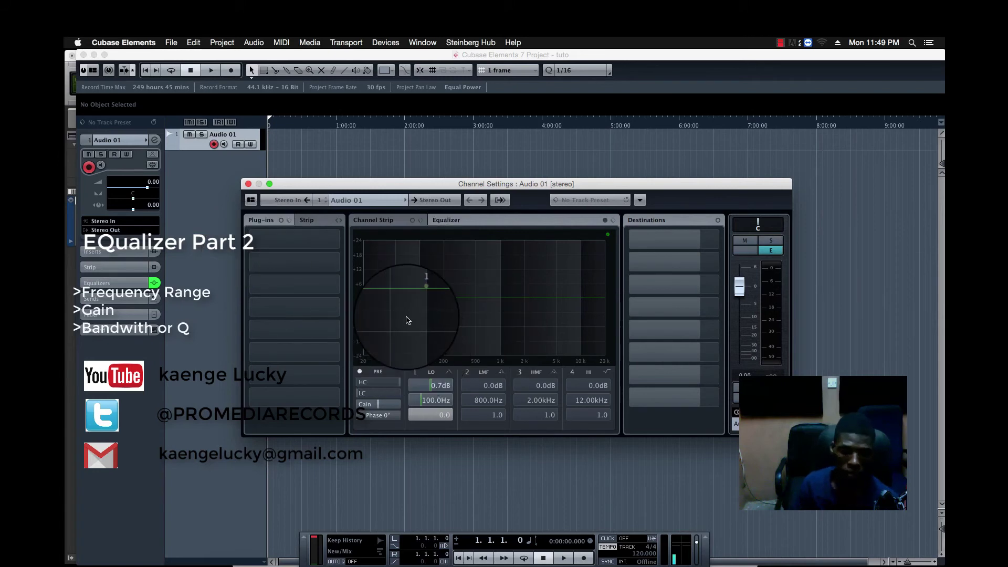
left_click(248, 184)
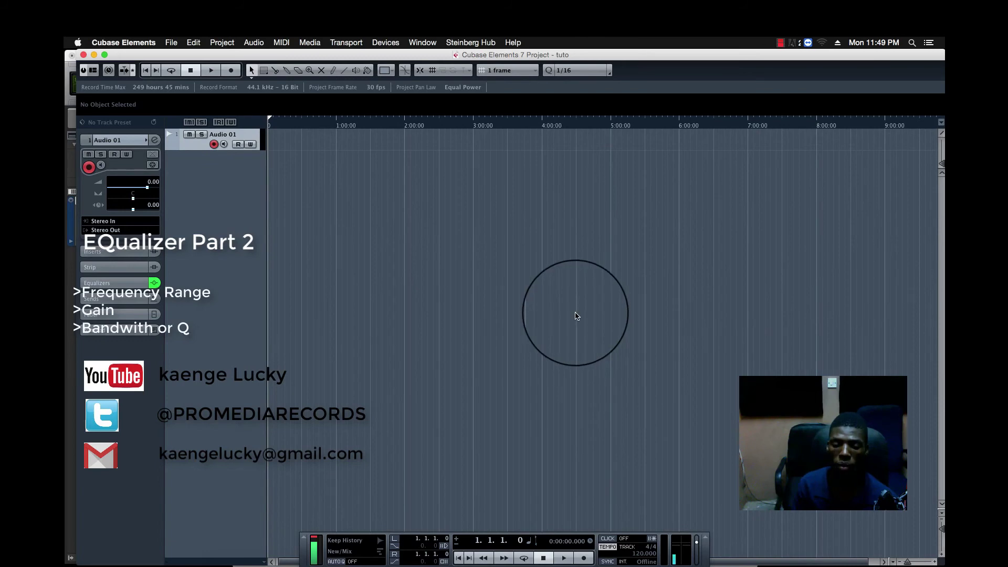